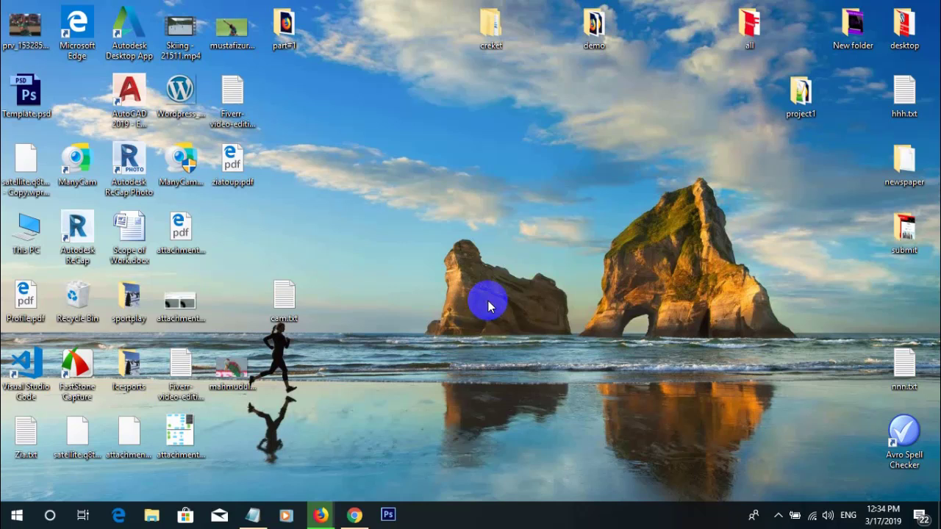
{"action": "right_click", "coordinate": [419, 198]}
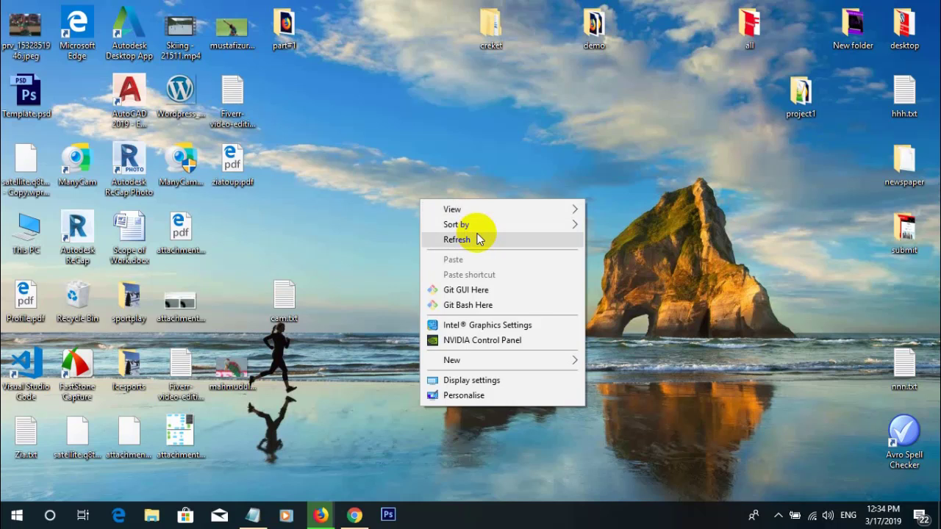
{"action": "left_click", "coordinate": [477, 233]}
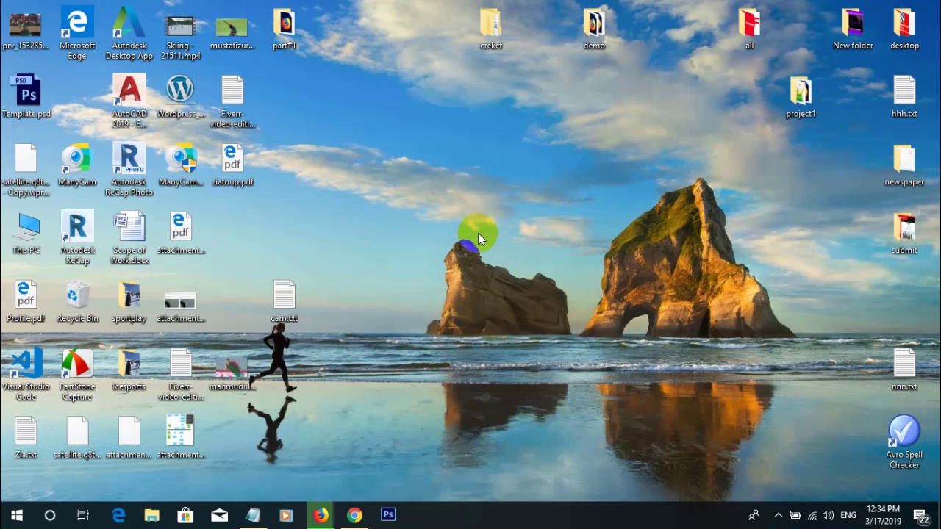
Switch to Firefox and search Google for "techsmith camtasia".
{"action": "left_click", "coordinate": [322, 515]}
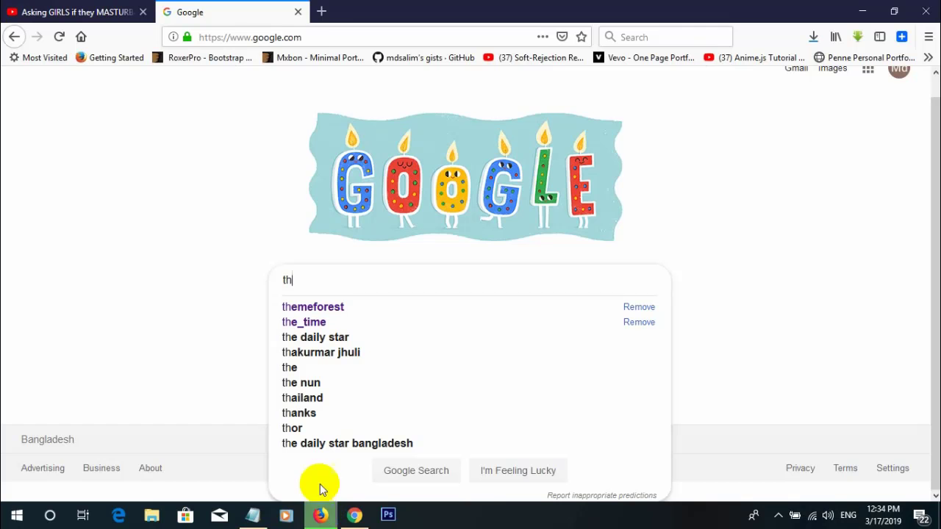
{"action": "left_click", "coordinate": [310, 36]}
{"action": "left_click", "coordinate": [307, 282]}
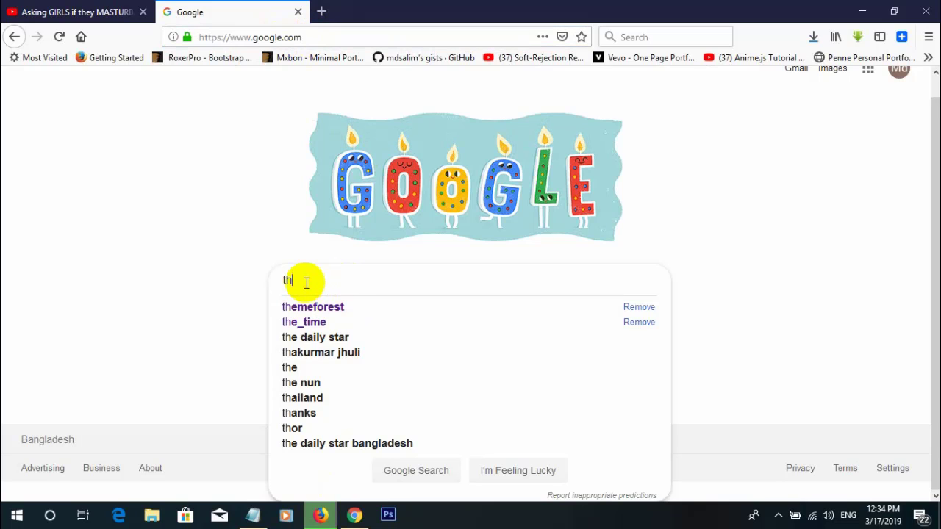
{"action": "key", "text": "BackSpace"}
{"action": "key", "text": "BackSpace"}
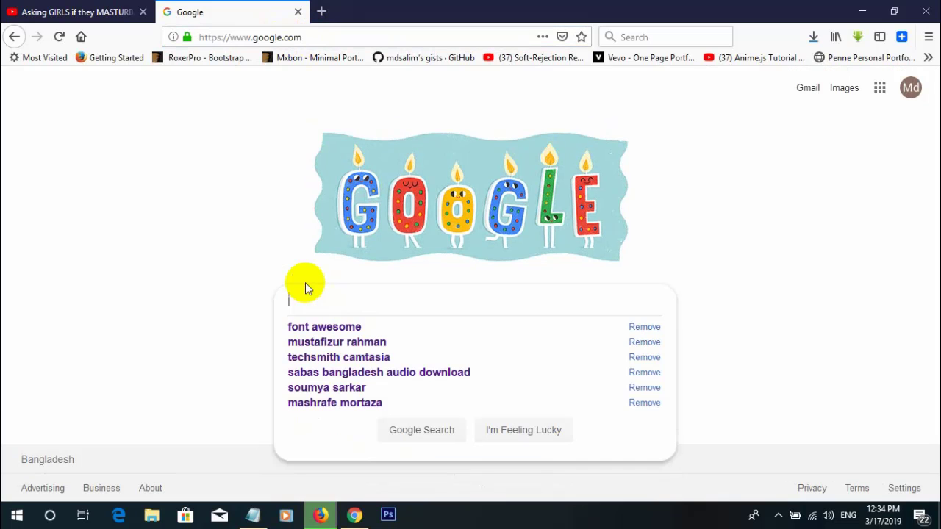
{"action": "type", "text": "t"}
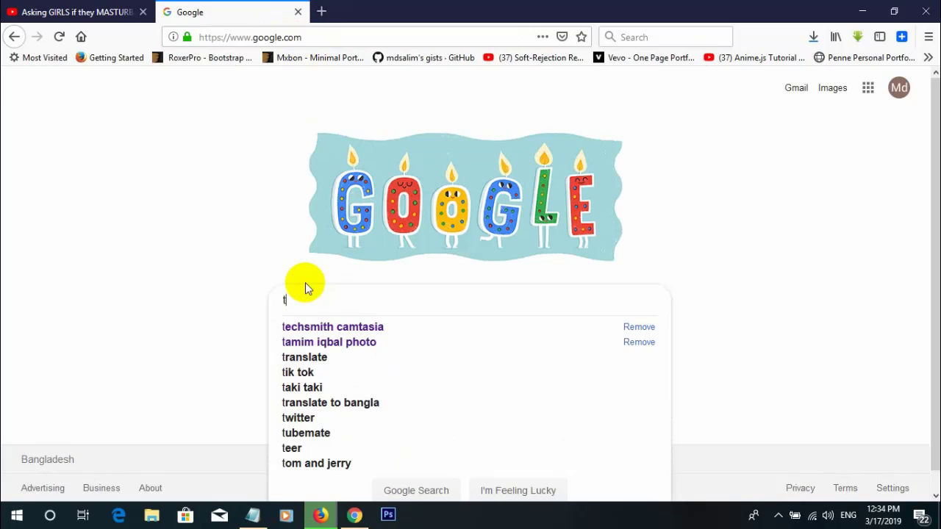
{"action": "type", "text": "ech"}
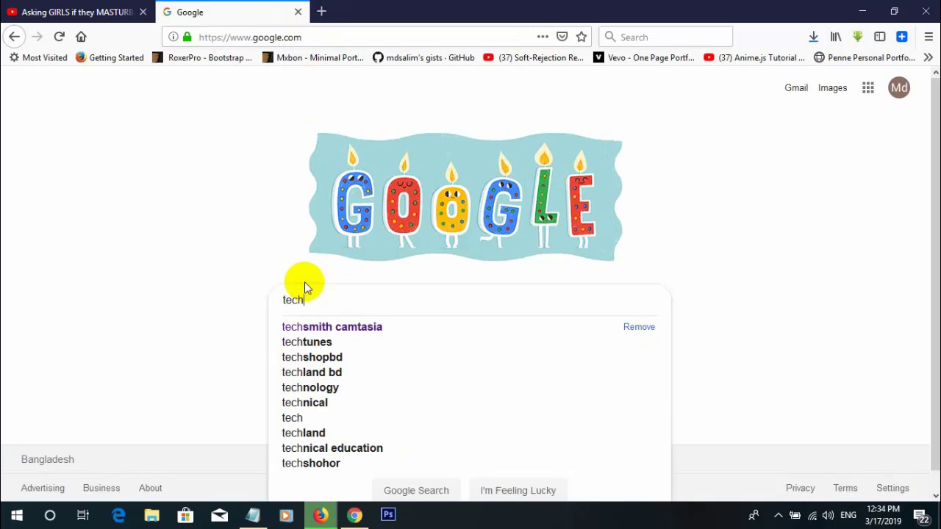
{"action": "left_click", "coordinate": [342, 326]}
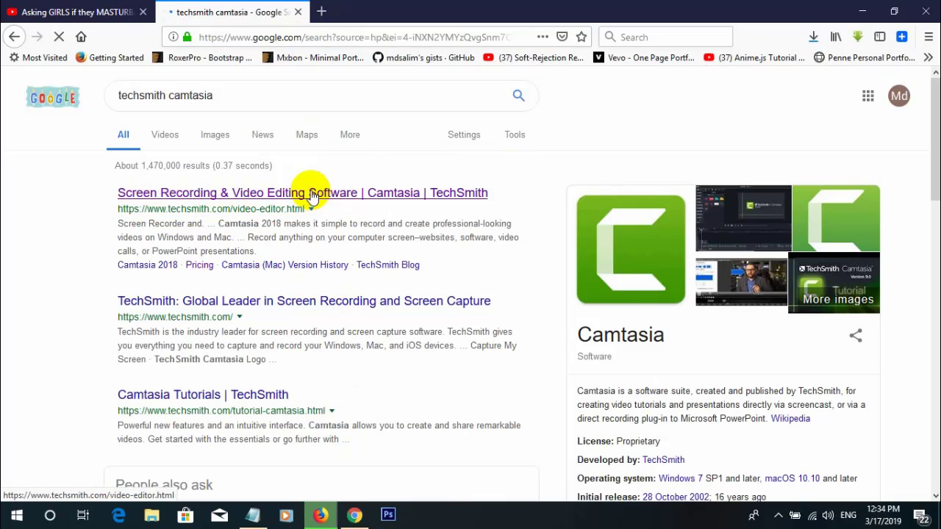
Open the TechSmith Camtasia video editor result and go to its free trial download page.
{"action": "left_click", "coordinate": [313, 197]}
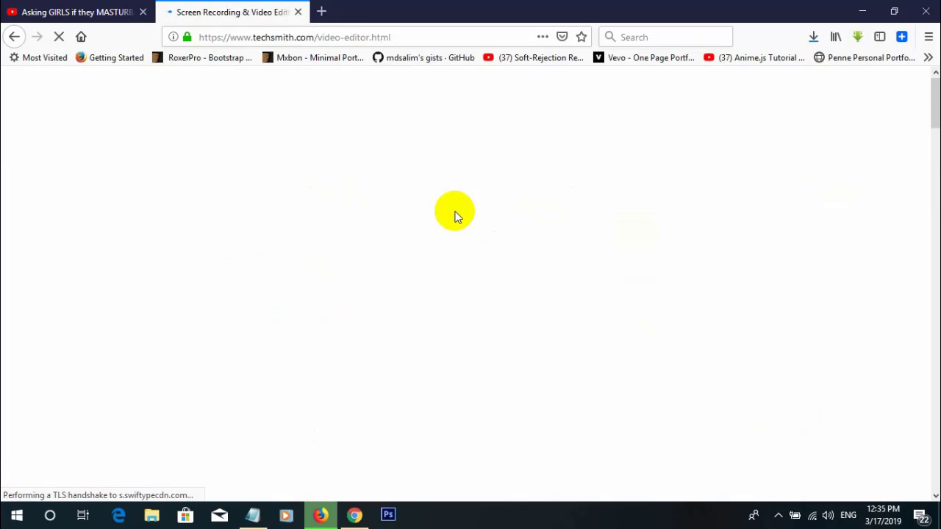
{"action": "scroll", "coordinate": [454, 304], "scroll_direction": "down", "scroll_amount": 1}
{"action": "scroll", "coordinate": [454, 303], "scroll_direction": "down", "scroll_amount": 1}
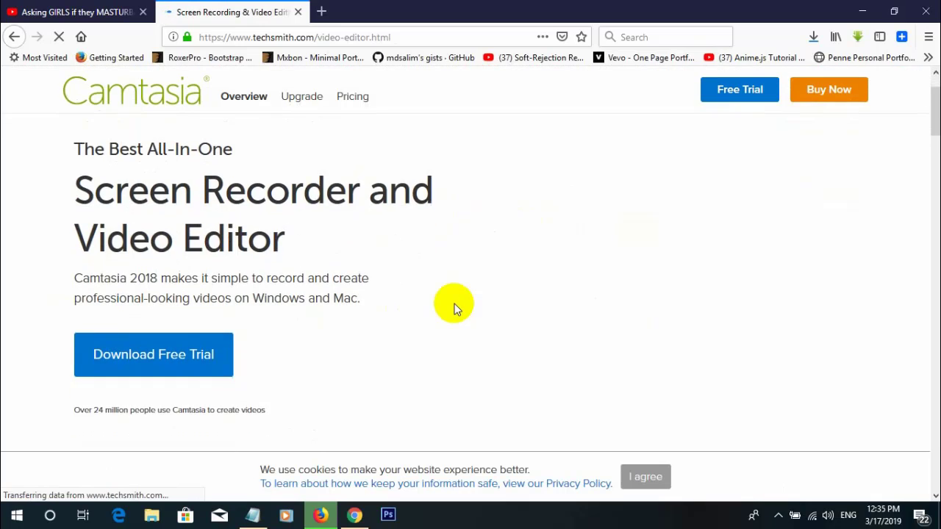
{"action": "scroll", "coordinate": [454, 303], "scroll_direction": "up", "scroll_amount": 2}
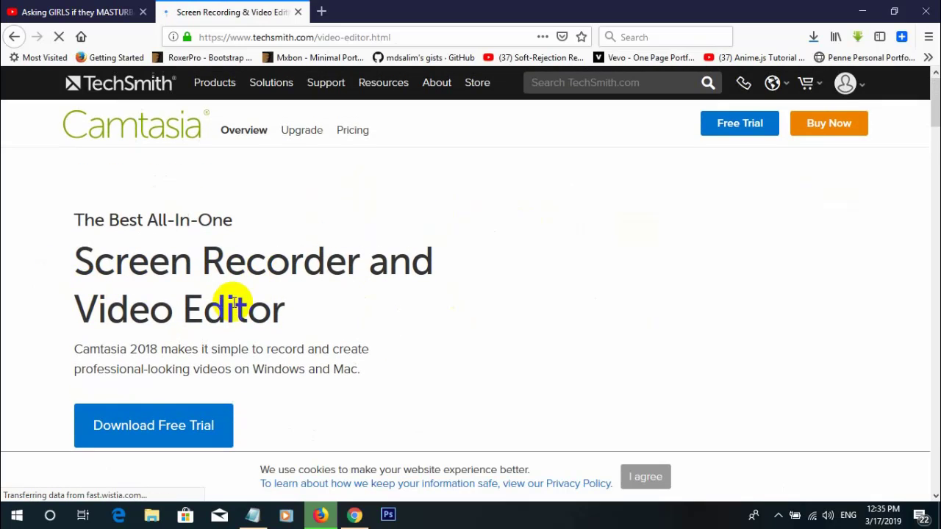
{"action": "scroll", "coordinate": [206, 305], "scroll_direction": "down", "scroll_amount": 3}
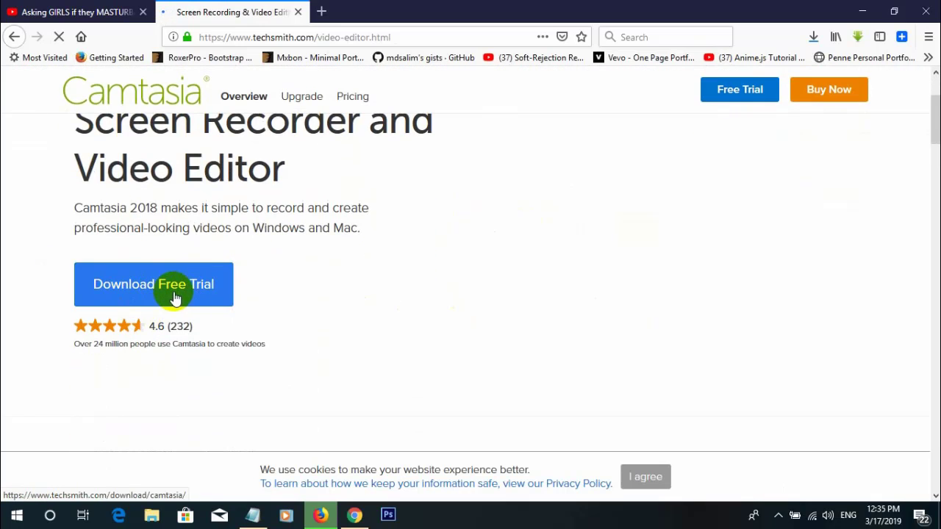
{"action": "scroll", "coordinate": [272, 296], "scroll_direction": "up", "scroll_amount": 3}
{"action": "scroll", "coordinate": [273, 297], "scroll_direction": "down", "scroll_amount": 3}
{"action": "scroll", "coordinate": [243, 302], "scroll_direction": "up", "scroll_amount": 3}
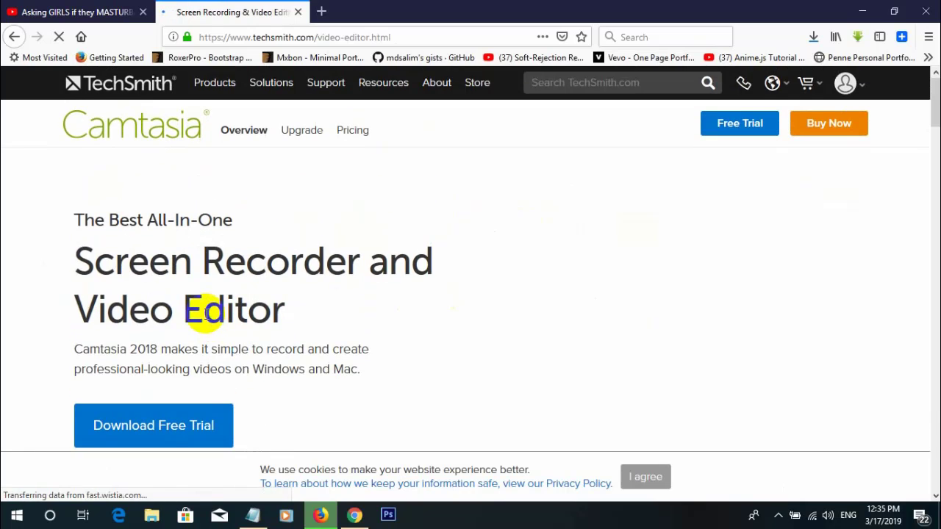
{"action": "scroll", "coordinate": [183, 323], "scroll_direction": "down", "scroll_amount": 3}
{"action": "left_click", "coordinate": [151, 296]}
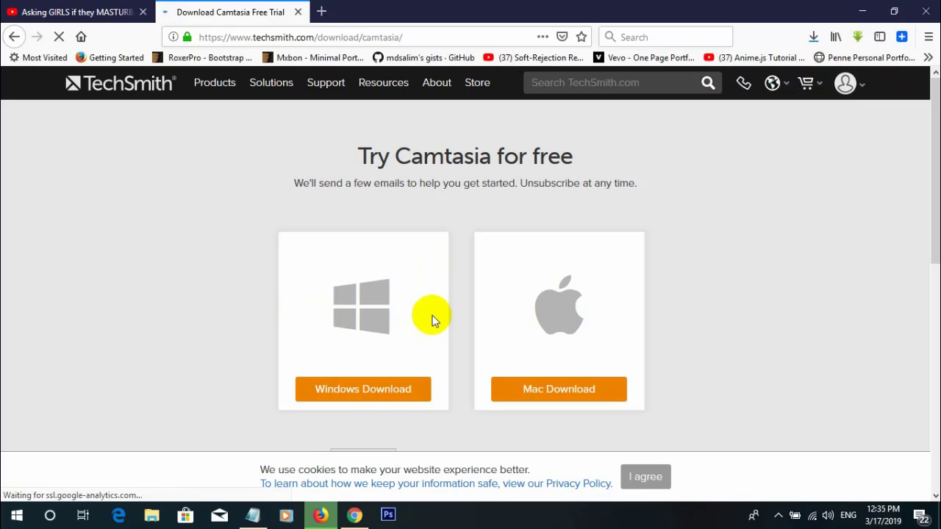
Download the Windows version of the Camtasia trial and save the camtasia.exe file.
{"action": "scroll", "coordinate": [431, 316], "scroll_direction": "down", "scroll_amount": 2}
{"action": "left_click", "coordinate": [324, 320]}
{"action": "left_click", "coordinate": [564, 319]}
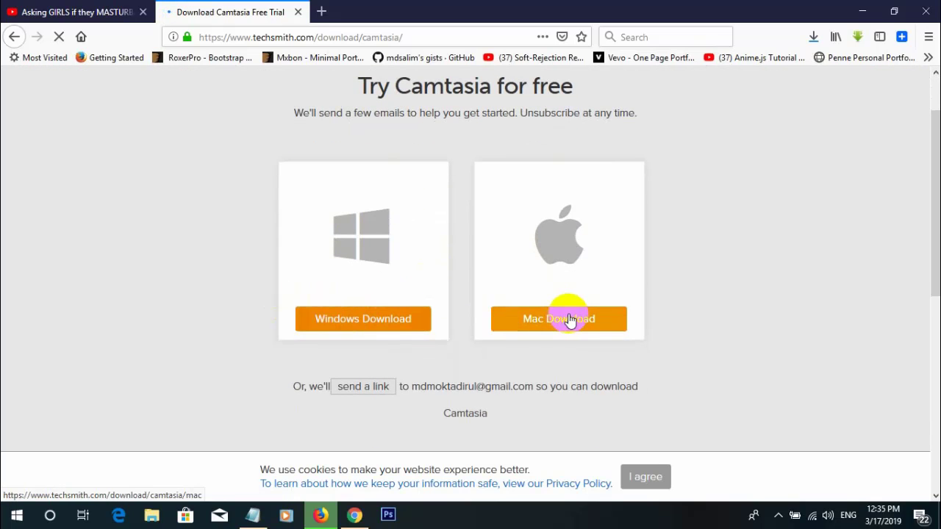
{"action": "left_click", "coordinate": [325, 316]}
{"action": "left_click", "coordinate": [520, 312]}
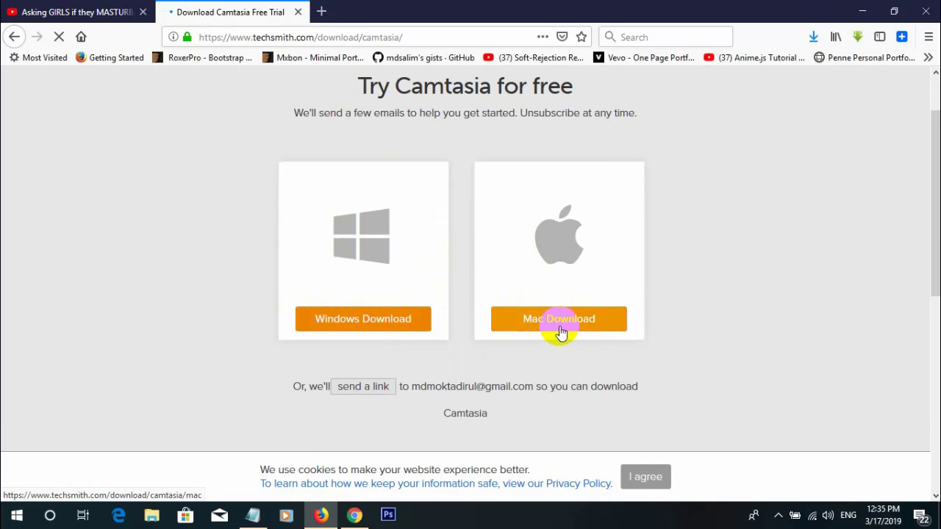
{"action": "left_click", "coordinate": [358, 320]}
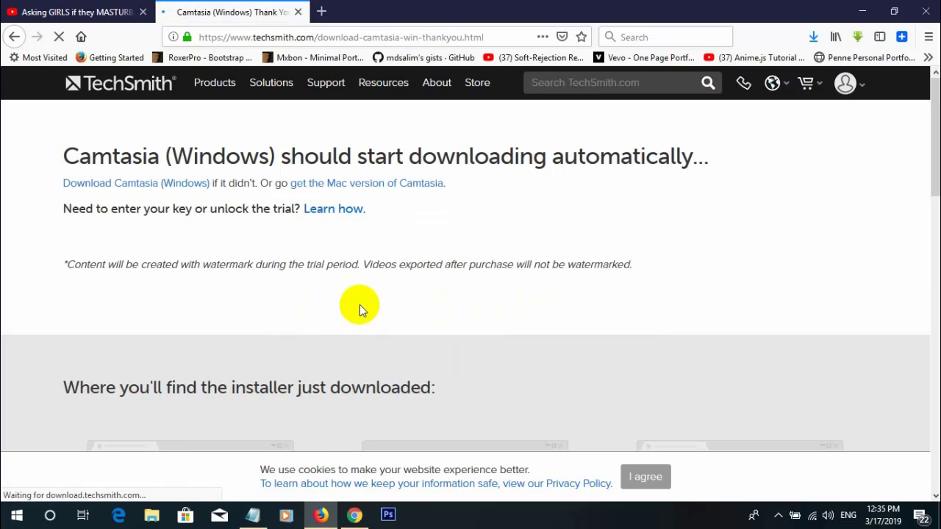
{"action": "scroll", "coordinate": [360, 305], "scroll_direction": "down", "scroll_amount": 4}
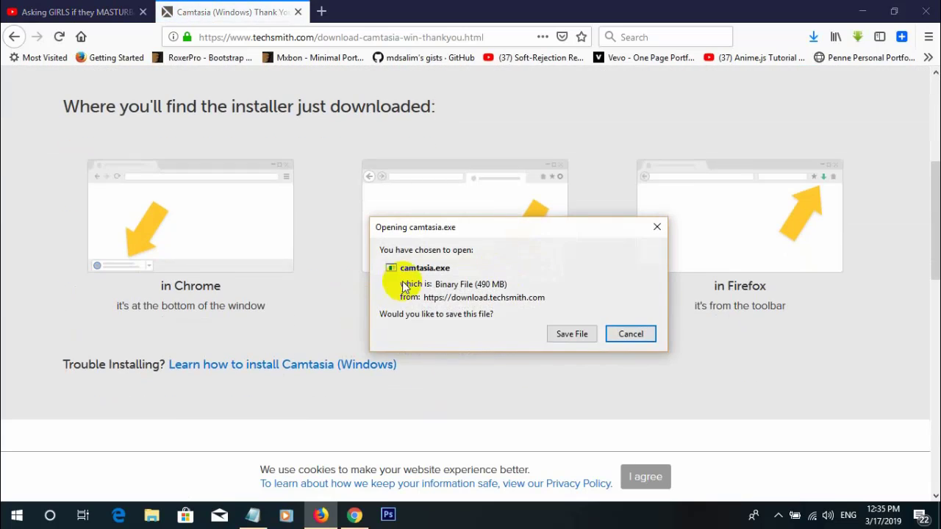
{"action": "left_click", "coordinate": [571, 338]}
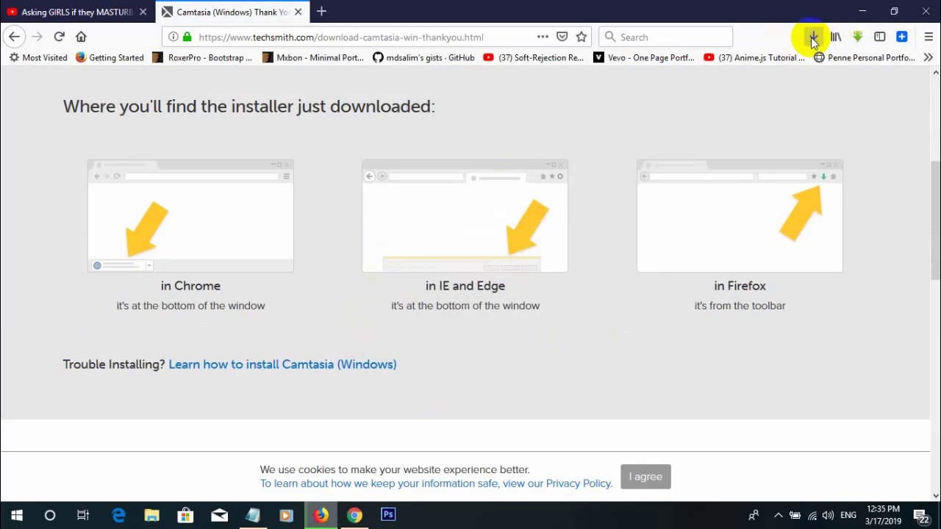
Cancel the camtasia(1).exe download, then close the Camtasia page and minimize the browser.
{"action": "left_click", "coordinate": [812, 37]}
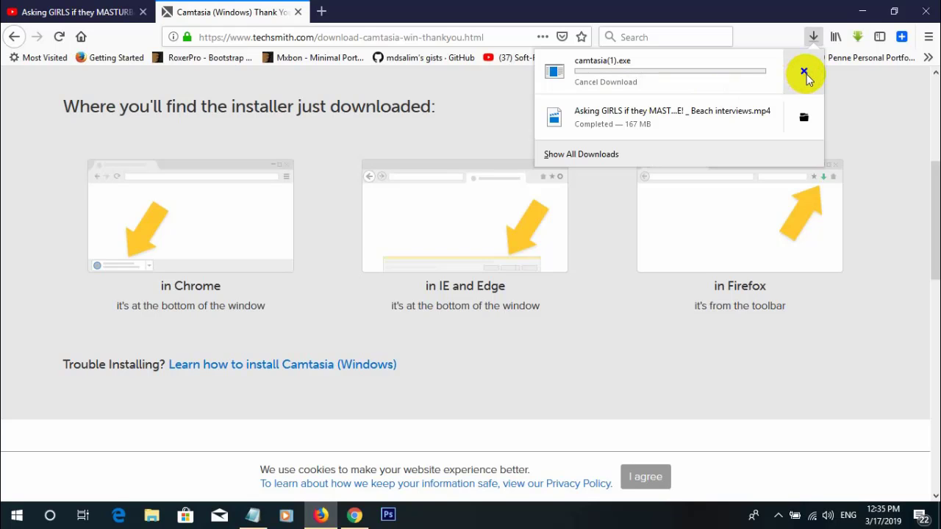
{"action": "left_click", "coordinate": [804, 73]}
{"action": "left_click", "coordinate": [298, 12]}
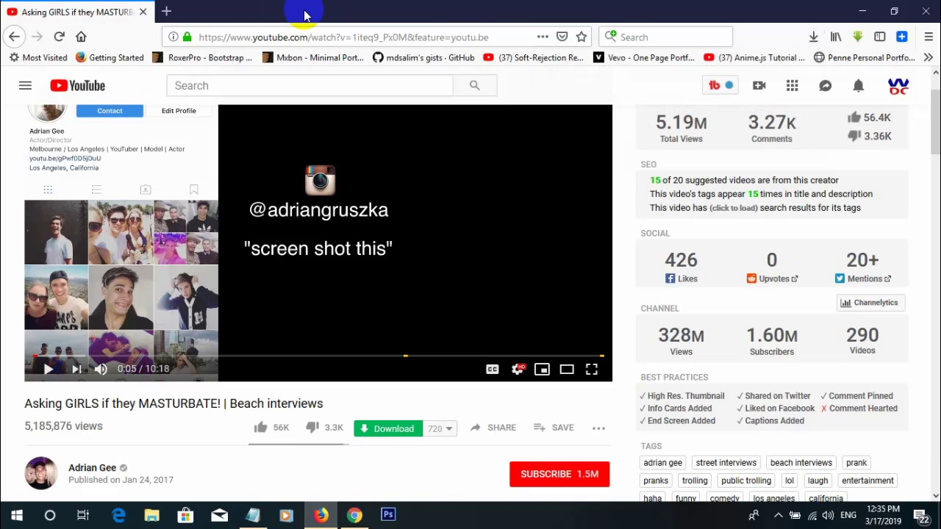
{"action": "left_click", "coordinate": [858, 11]}
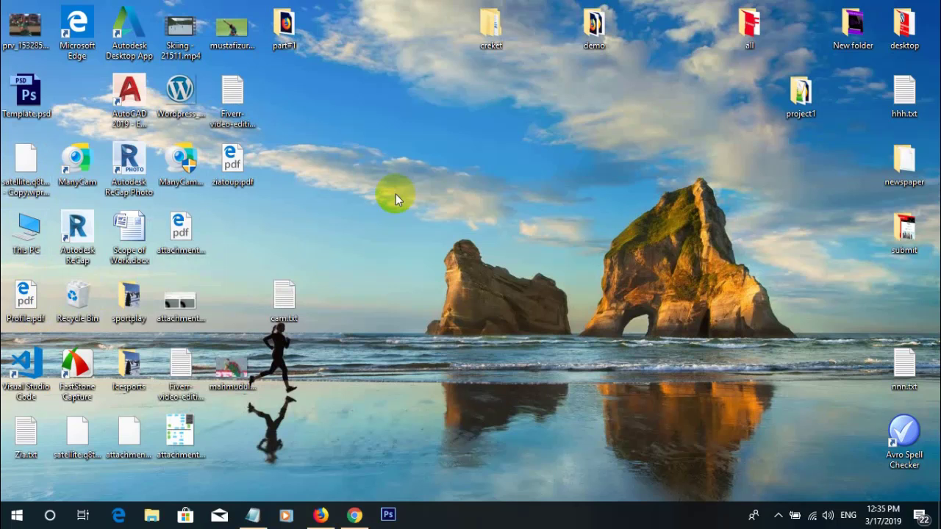
Open the Downloads folder in File Explorer and locate the camtasia.exe installer.
{"action": "key", "text": "super+e"}
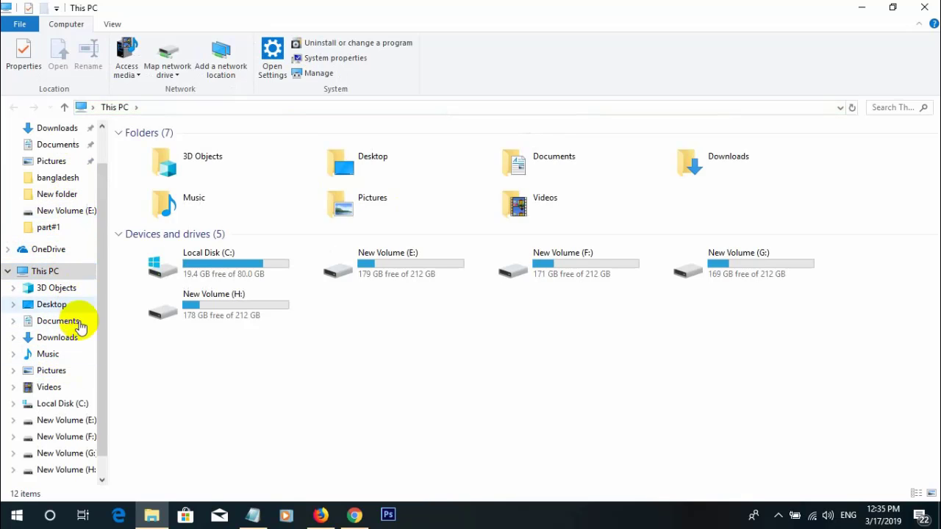
{"action": "left_click", "coordinate": [69, 344]}
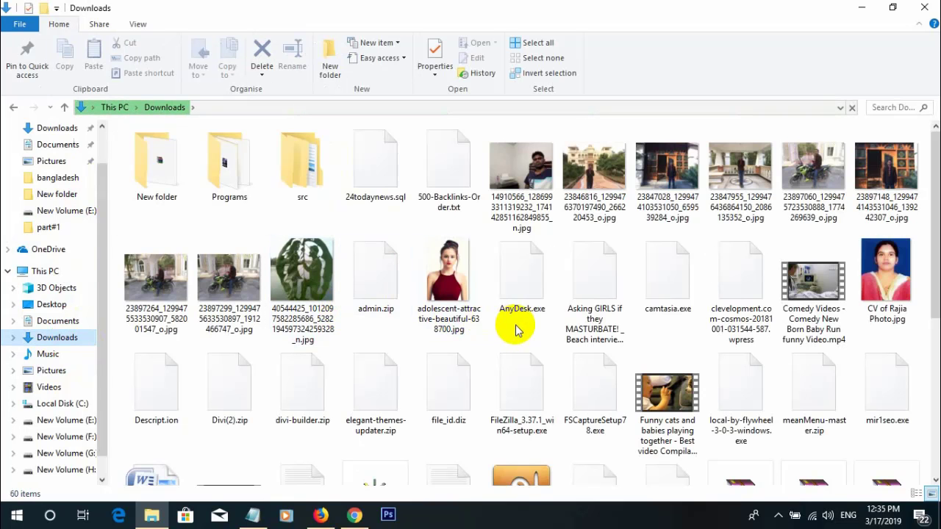
{"action": "scroll", "coordinate": [515, 324], "scroll_direction": "down", "scroll_amount": 4}
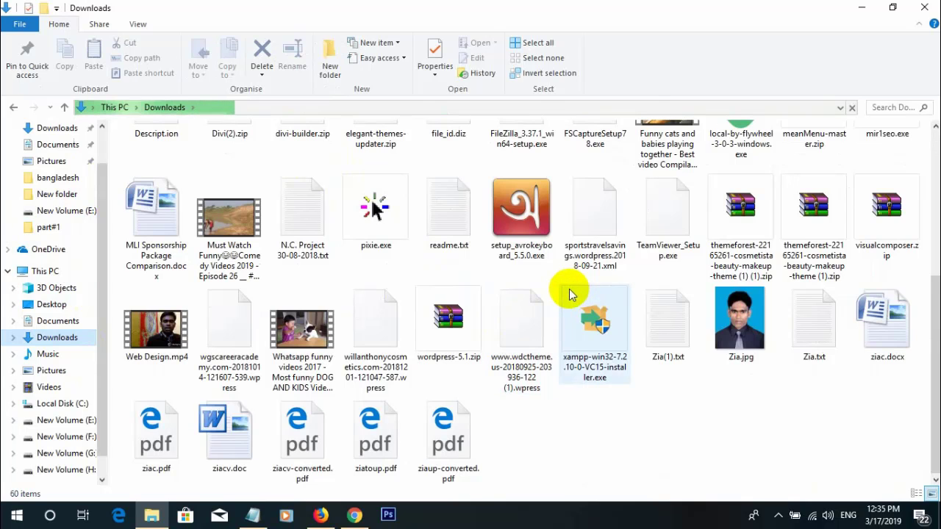
{"action": "scroll", "coordinate": [572, 294], "scroll_direction": "up", "scroll_amount": 3}
{"action": "scroll", "coordinate": [570, 294], "scroll_direction": "down", "scroll_amount": 2}
{"action": "scroll", "coordinate": [570, 296], "scroll_direction": "up", "scroll_amount": 2}
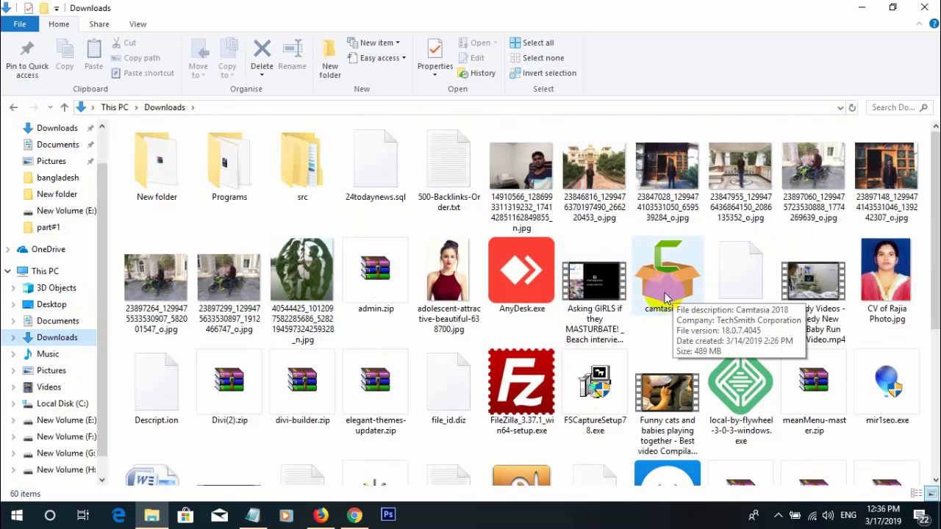
Run camtasia.exe, allowing it through the security warning, and minimize the Downloads window.
{"action": "left_click", "coordinate": [673, 294]}
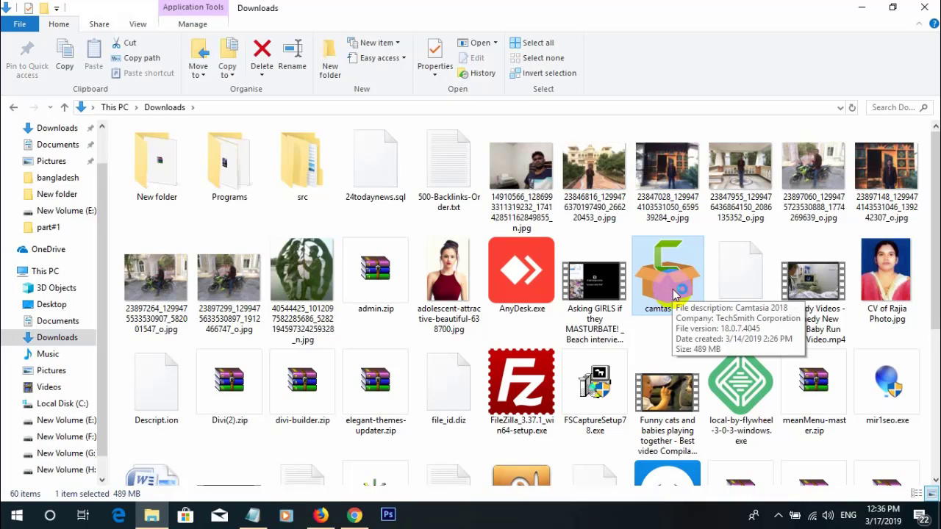
{"action": "double_click", "coordinate": [668, 287]}
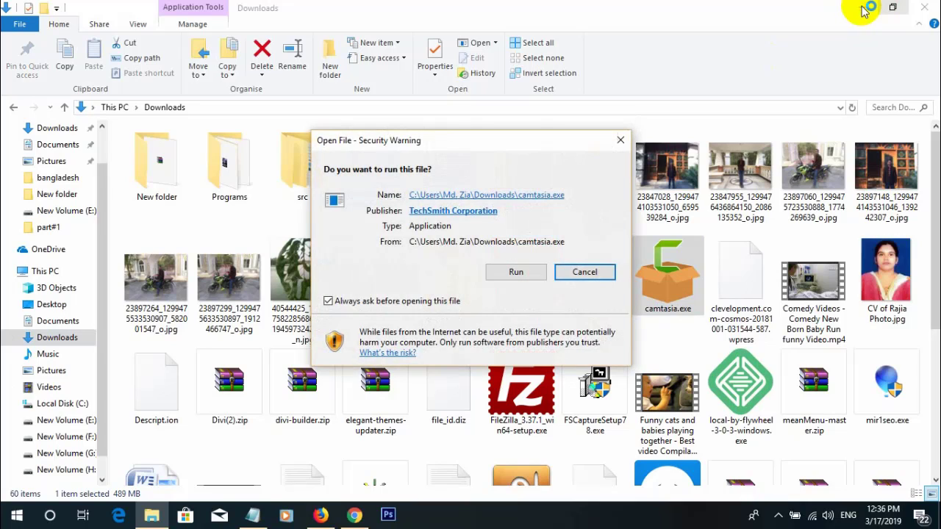
{"action": "left_click", "coordinate": [518, 272]}
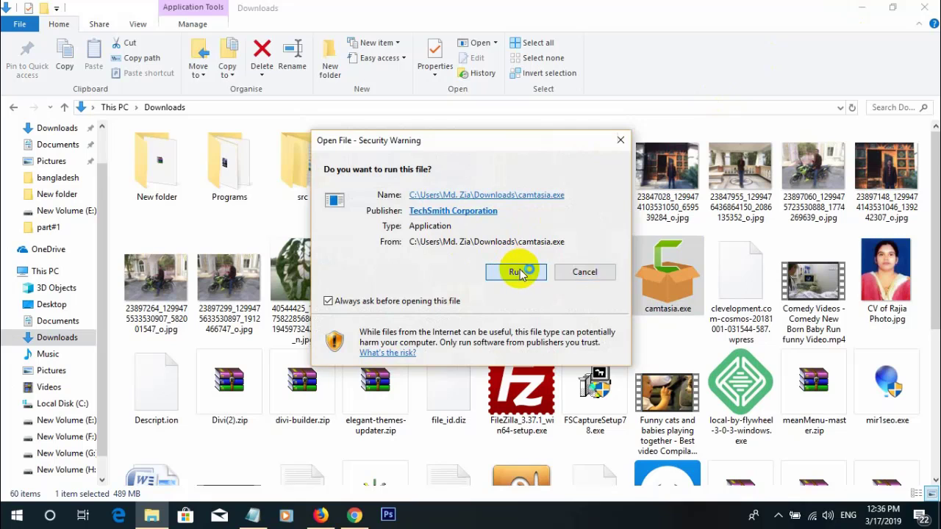
{"action": "left_click", "coordinate": [861, 8]}
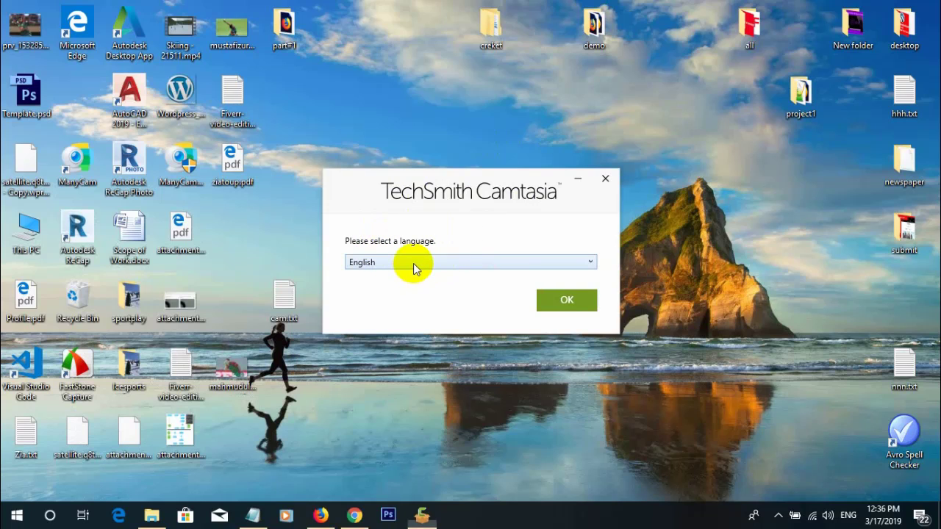
Install Camtasia with English as the setup language, accepting the license terms.
{"action": "left_click", "coordinate": [588, 265]}
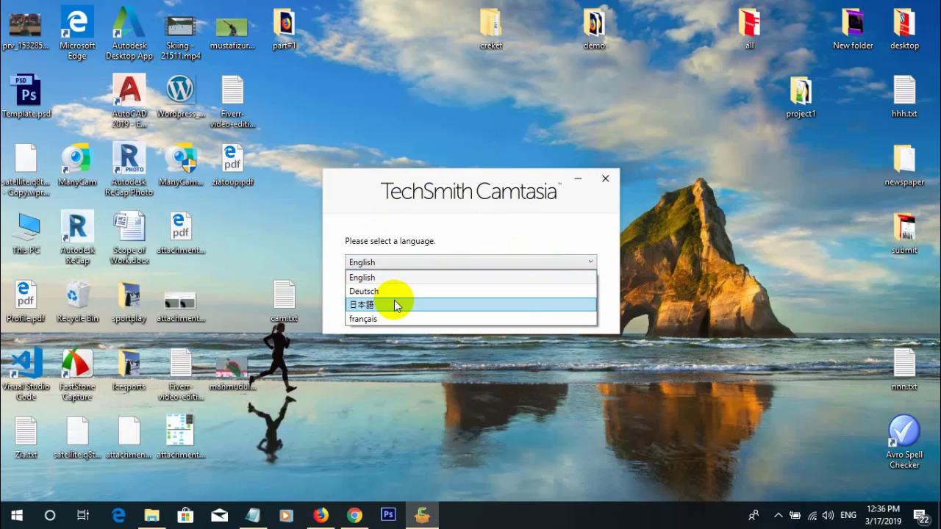
{"action": "left_click", "coordinate": [413, 262]}
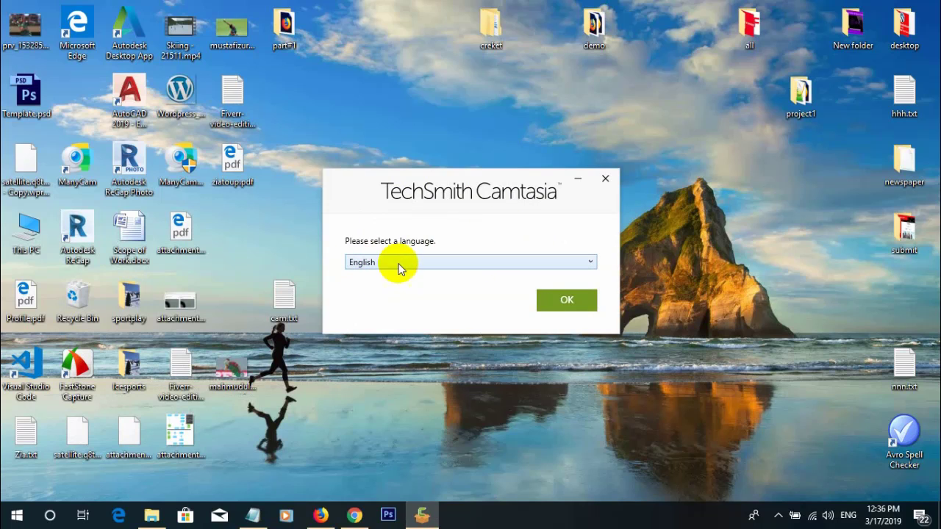
{"action": "left_click", "coordinate": [568, 301]}
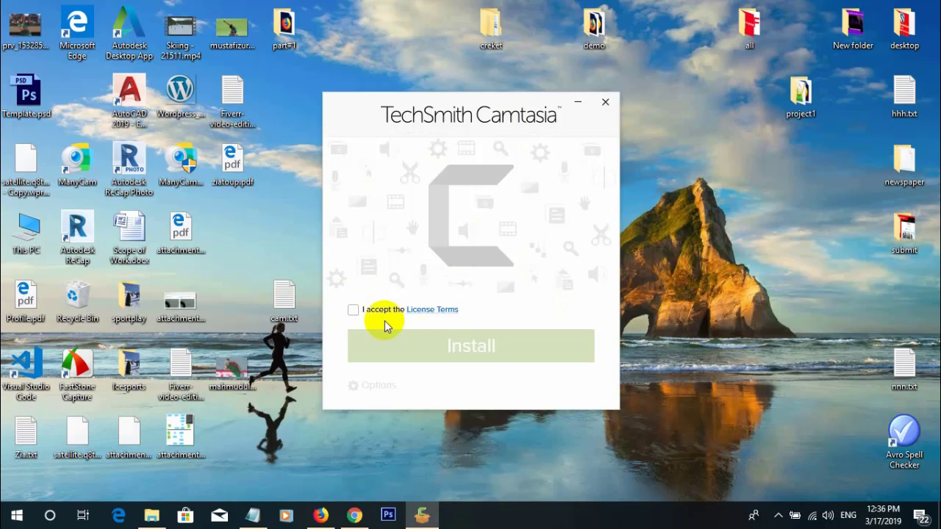
{"action": "left_click", "coordinate": [353, 310]}
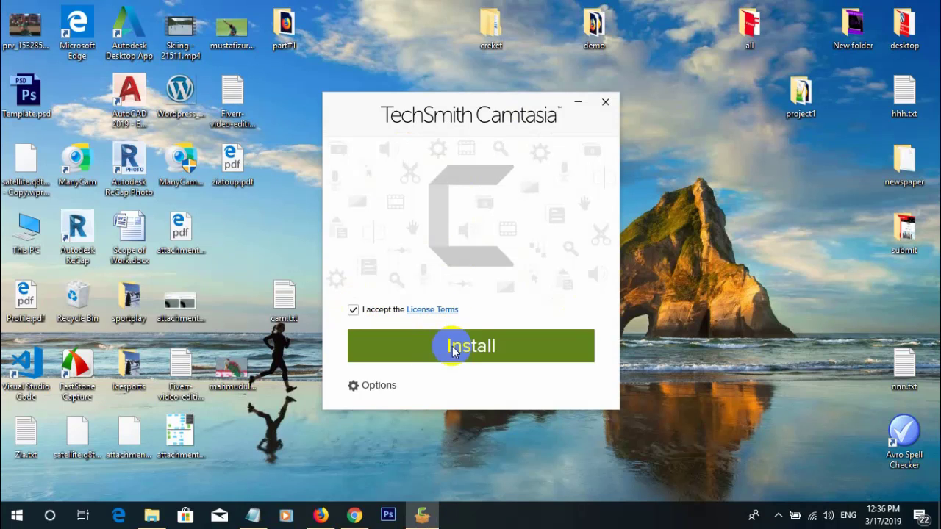
{"action": "left_click", "coordinate": [450, 345]}
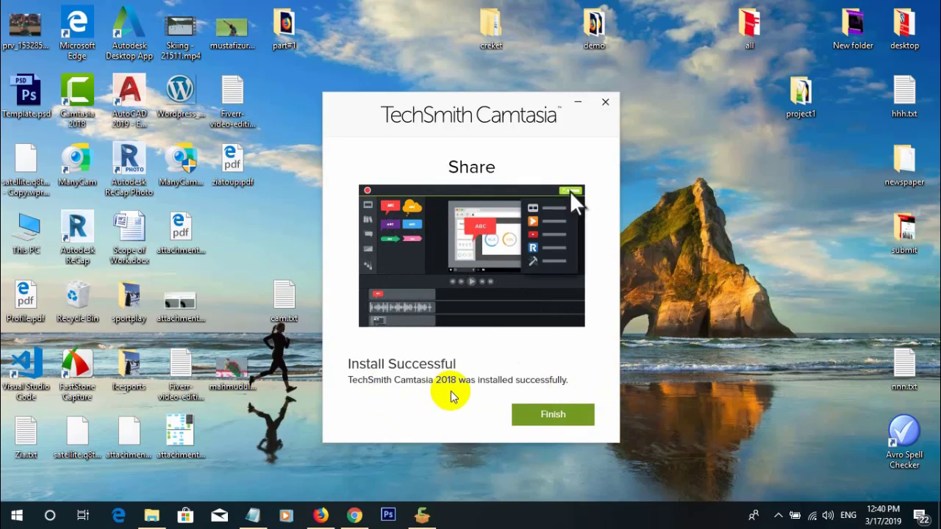
Finish the Camtasia setup and launch Camtasia 2018 from the desktop.
{"action": "left_click", "coordinate": [554, 417]}
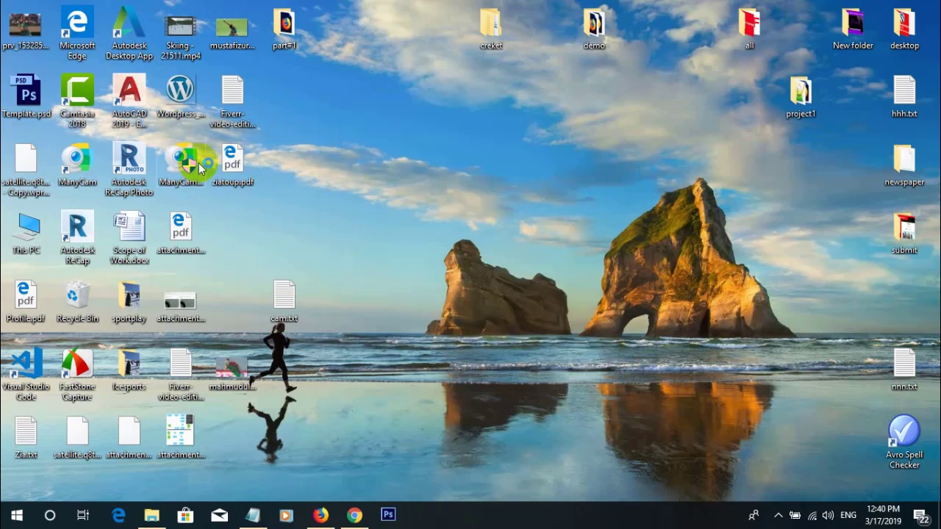
{"action": "double_click", "coordinate": [79, 105]}
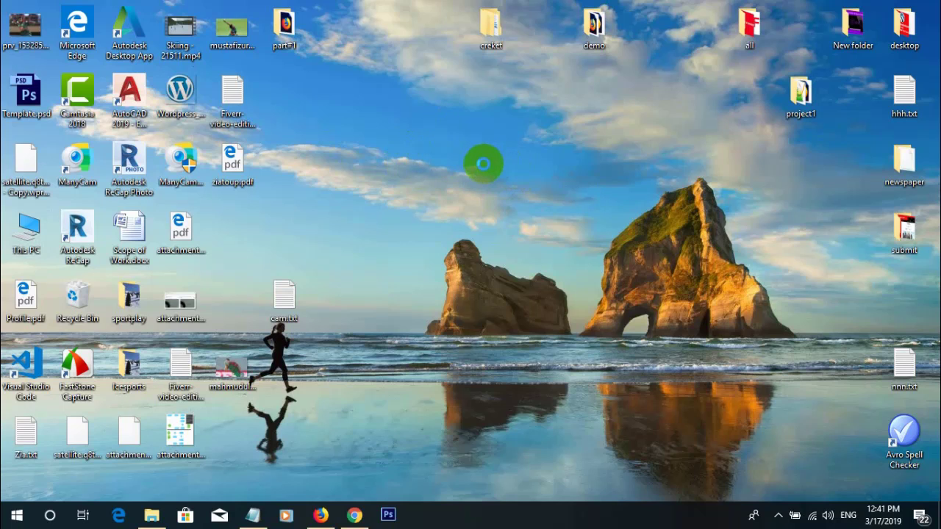
{"action": "right_click", "coordinate": [449, 124]}
{"action": "left_click", "coordinate": [487, 165]}
{"action": "right_click", "coordinate": [457, 134]}
{"action": "left_click", "coordinate": [478, 173]}
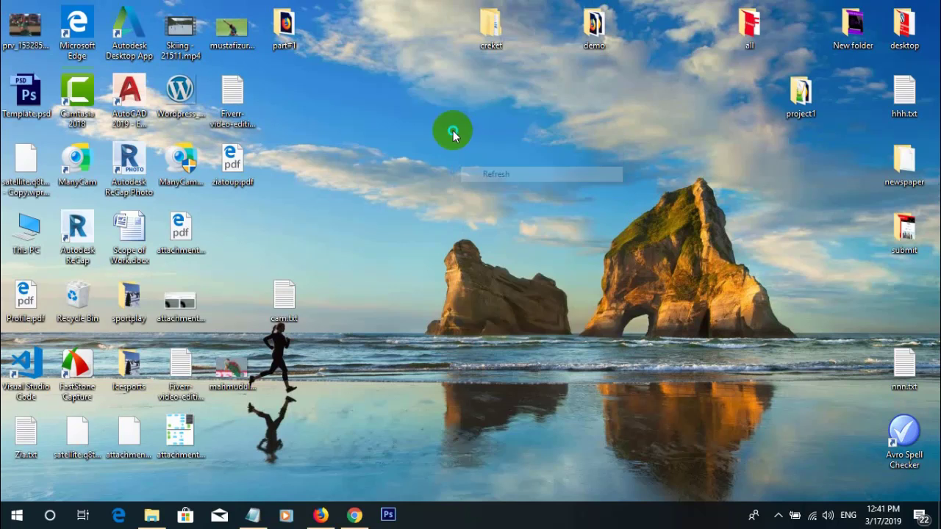
{"action": "right_click", "coordinate": [452, 130]}
{"action": "left_click", "coordinate": [483, 176]}
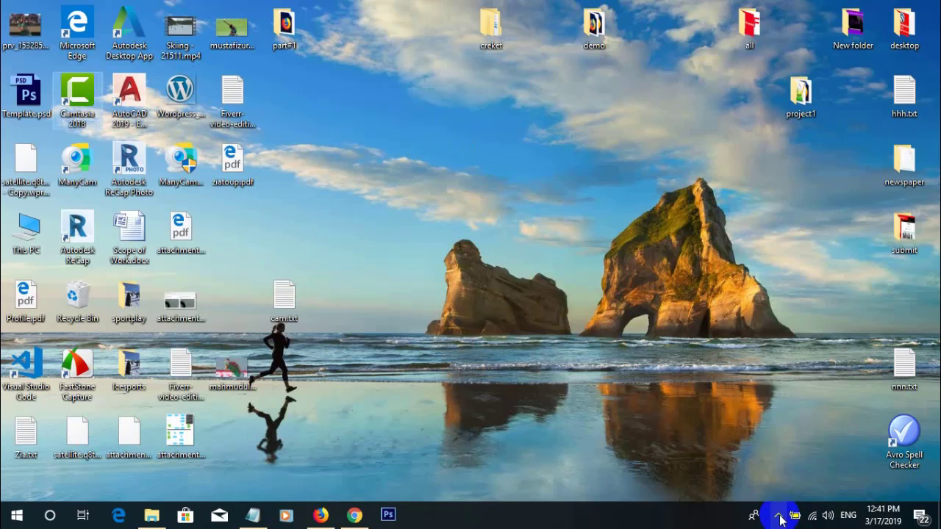
{"action": "left_click", "coordinate": [779, 515]}
{"action": "left_click", "coordinate": [408, 471]}
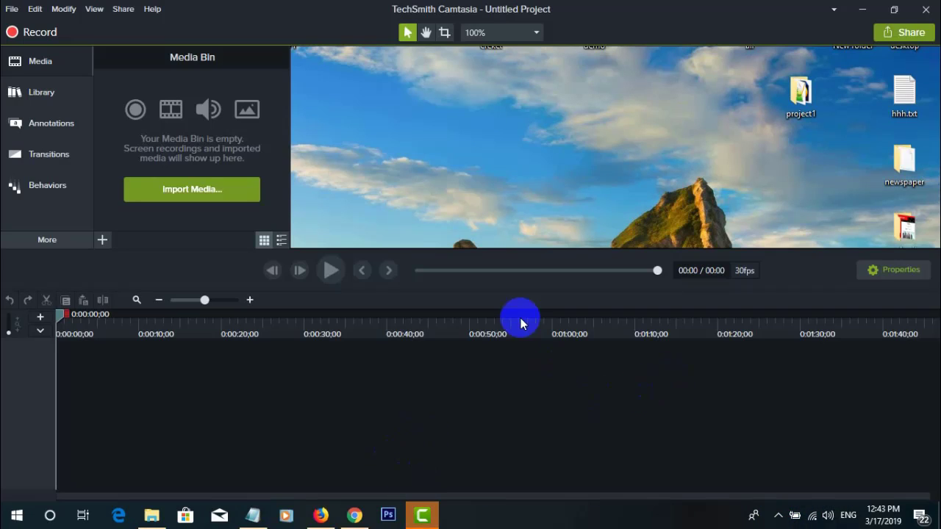
Dismiss the Camtasia trial notice without entering a software key, and minimize the Camtasia window.
{"action": "left_click", "coordinate": [632, 227]}
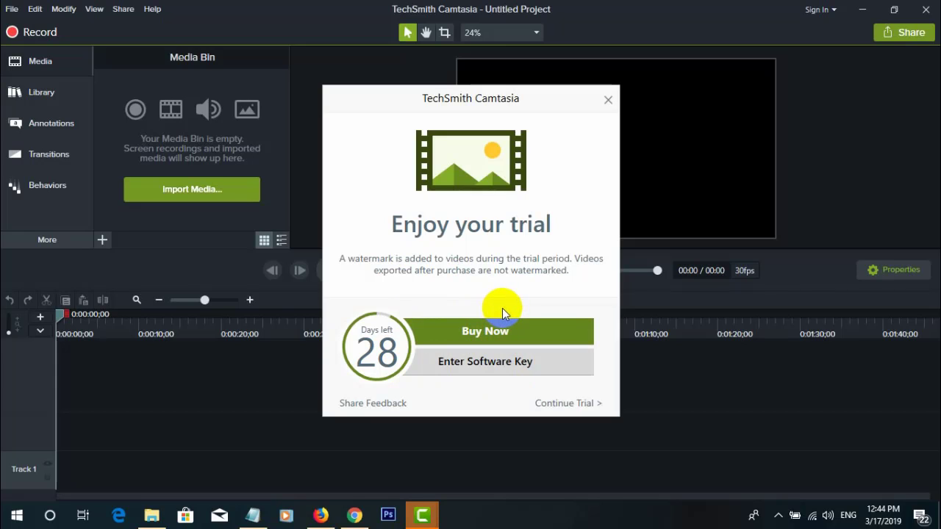
{"action": "left_click", "coordinate": [608, 101]}
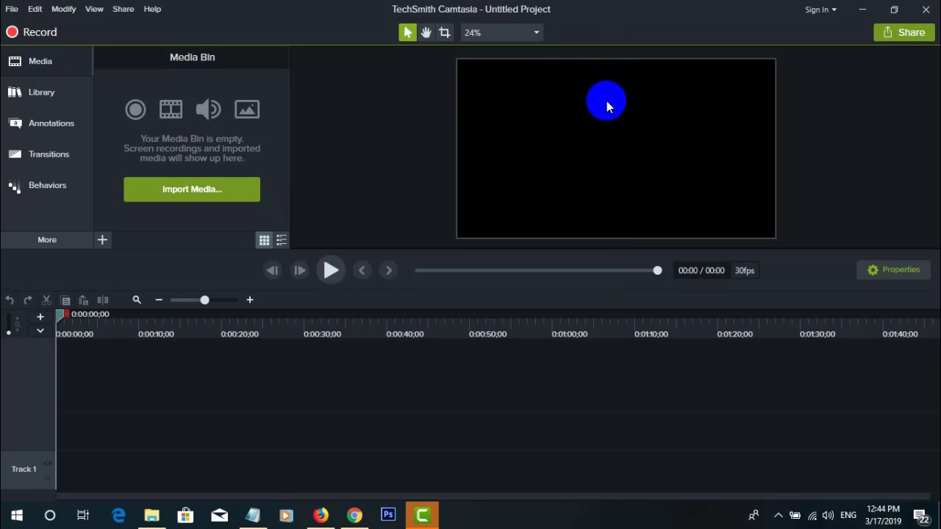
{"action": "left_click", "coordinate": [862, 10]}
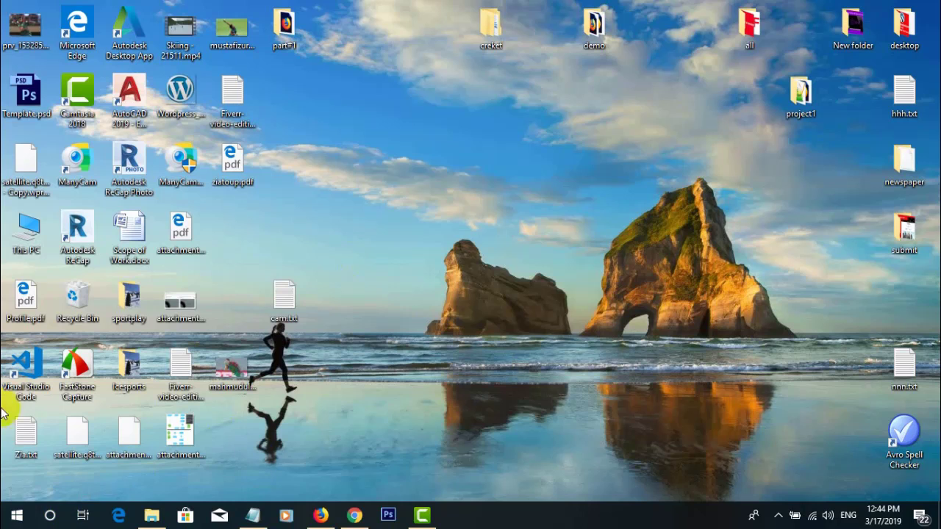
Minimize the browser window, search Windows for "con" and open Control Panel.
{"action": "left_click", "coordinate": [51, 520]}
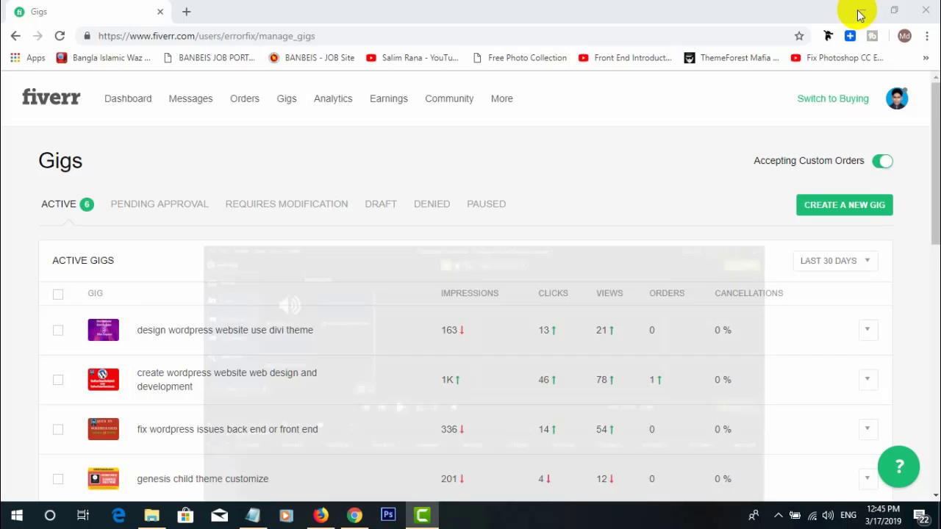
{"action": "left_click", "coordinate": [857, 11]}
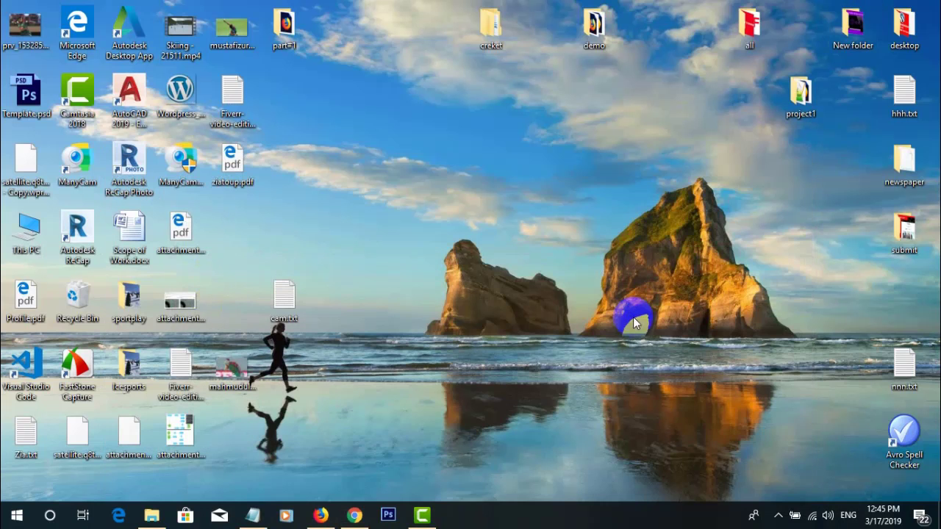
{"action": "left_click", "coordinate": [51, 516]}
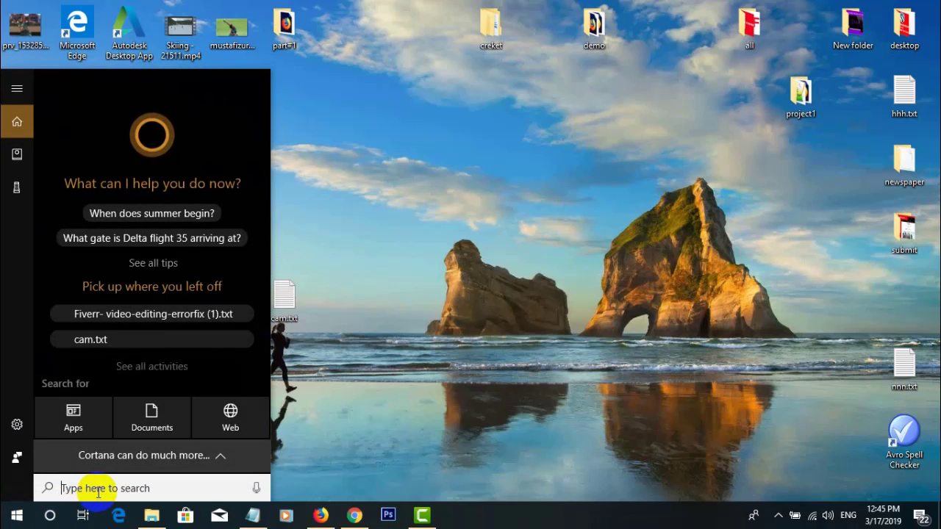
{"action": "type", "text": "co"}
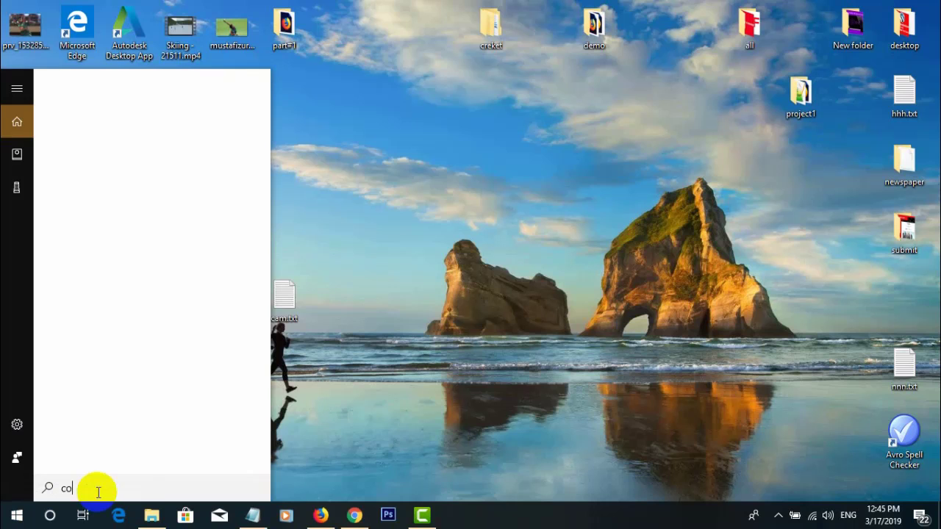
{"action": "type", "text": "n"}
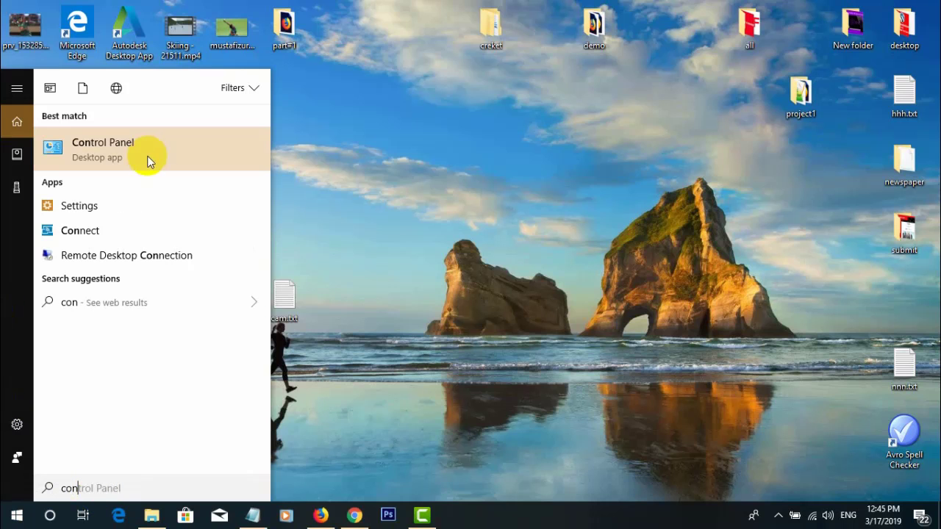
{"action": "left_click", "coordinate": [153, 156]}
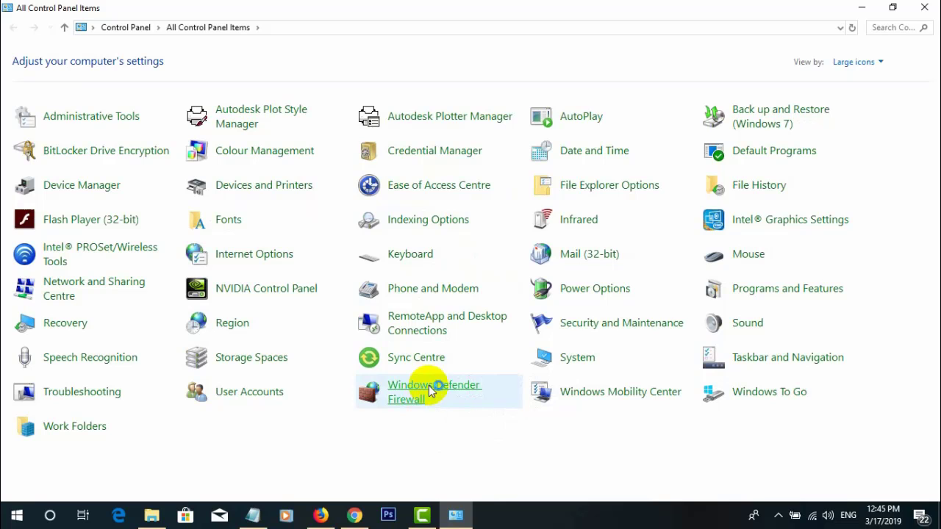
Open the advanced settings of Windows Defender Firewall and start a new inbound rule of type Program.
{"action": "left_click", "coordinate": [432, 388]}
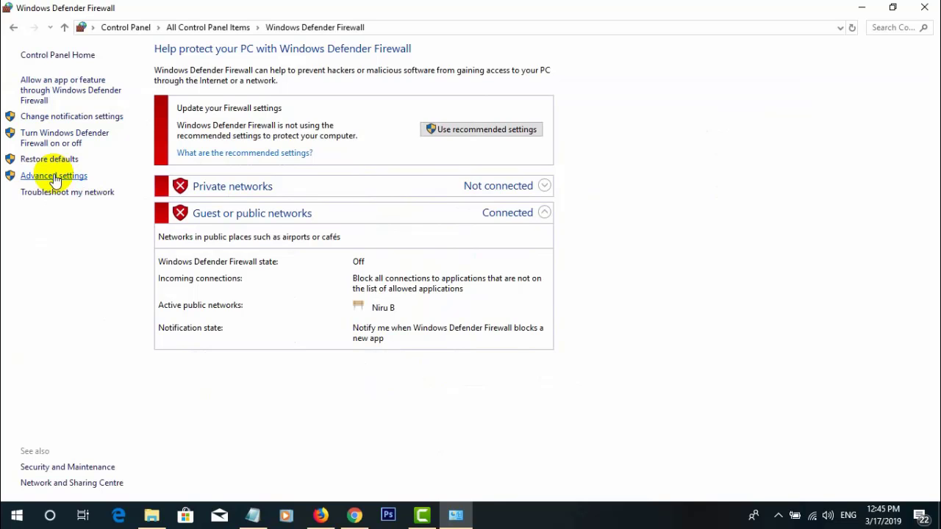
{"action": "left_click", "coordinate": [53, 176]}
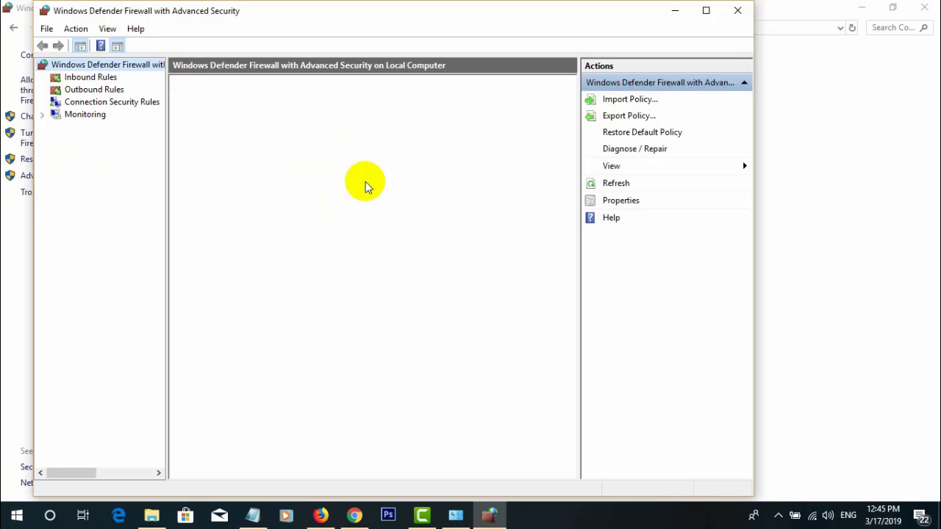
{"action": "left_click", "coordinate": [96, 80]}
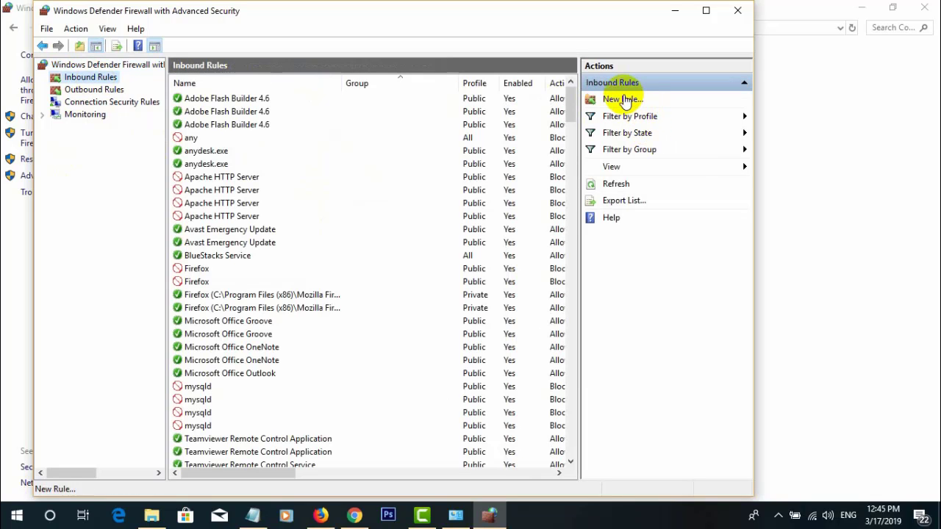
{"action": "left_click", "coordinate": [617, 100]}
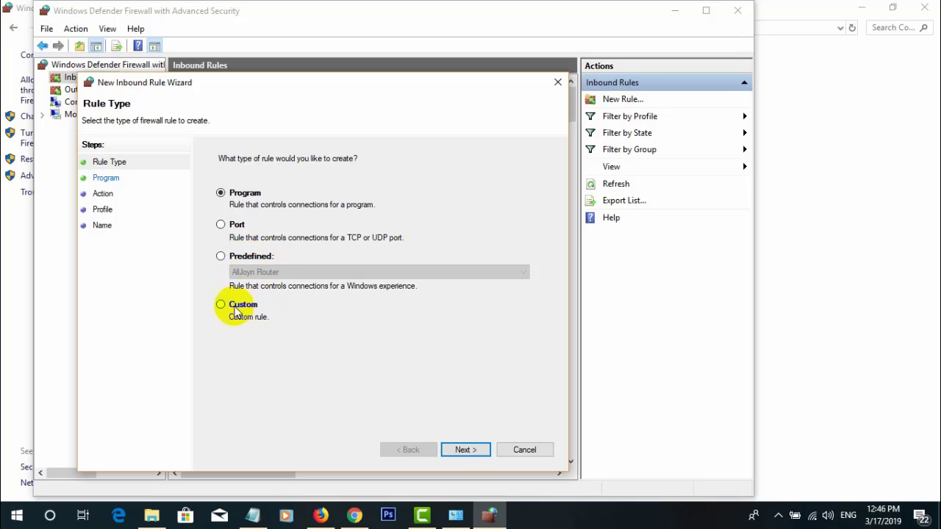
{"action": "left_click", "coordinate": [463, 449]}
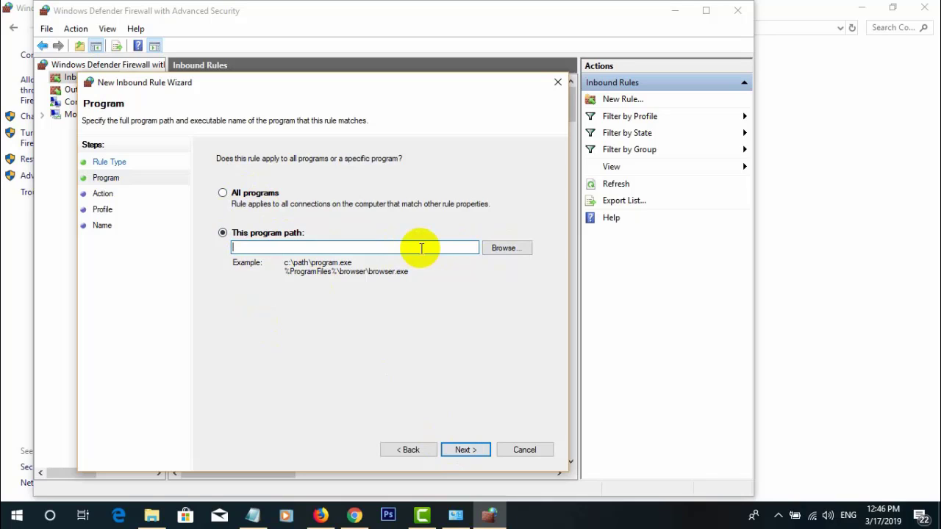
Set the inbound rule's program path to CamtasiaStudio.exe in the TechSmith\Camtasia 2018 folder under Program Files on drive C.
{"action": "left_click", "coordinate": [494, 250]}
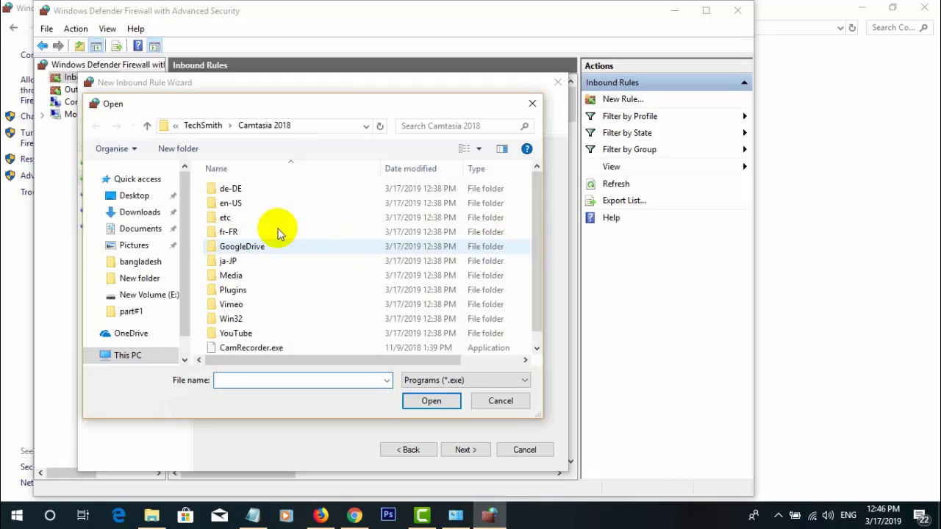
{"action": "left_click", "coordinate": [139, 308]}
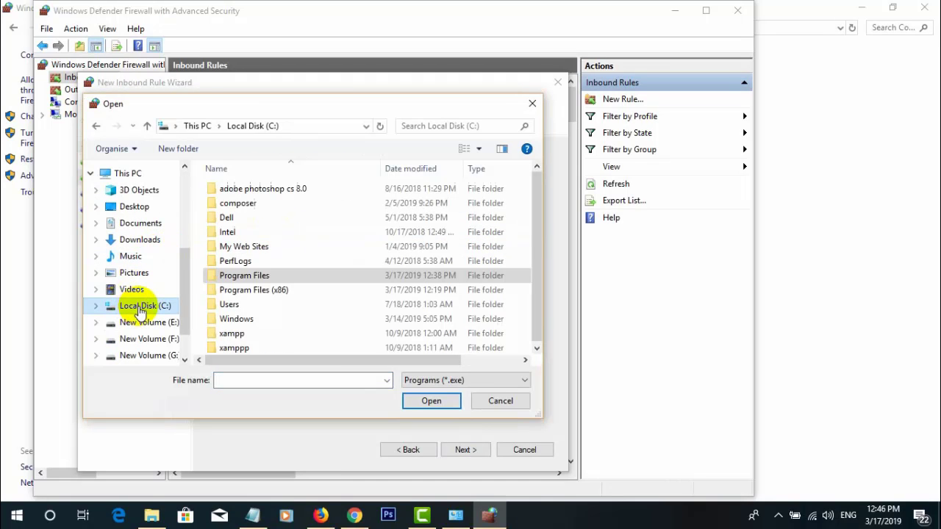
{"action": "double_click", "coordinate": [242, 277]}
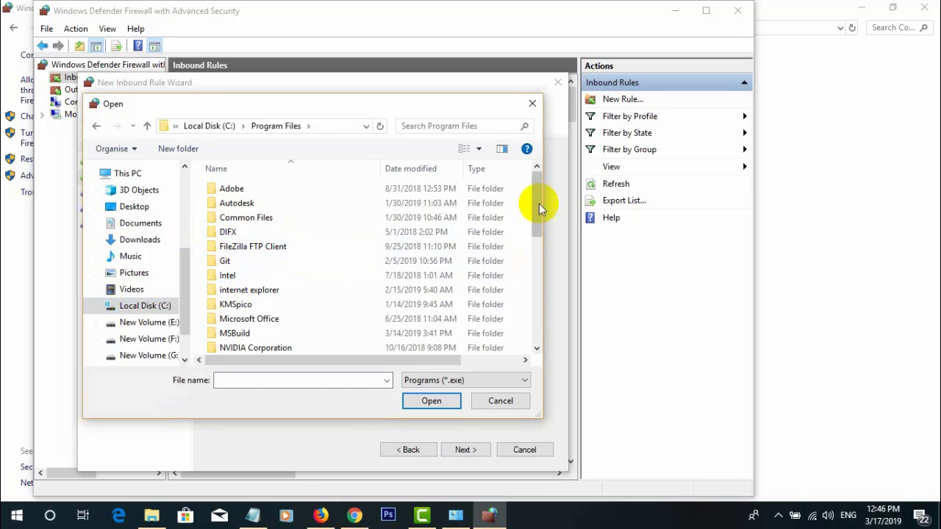
{"action": "left_click_drag", "start_coordinate": [538, 200], "coordinate": [533, 238]}
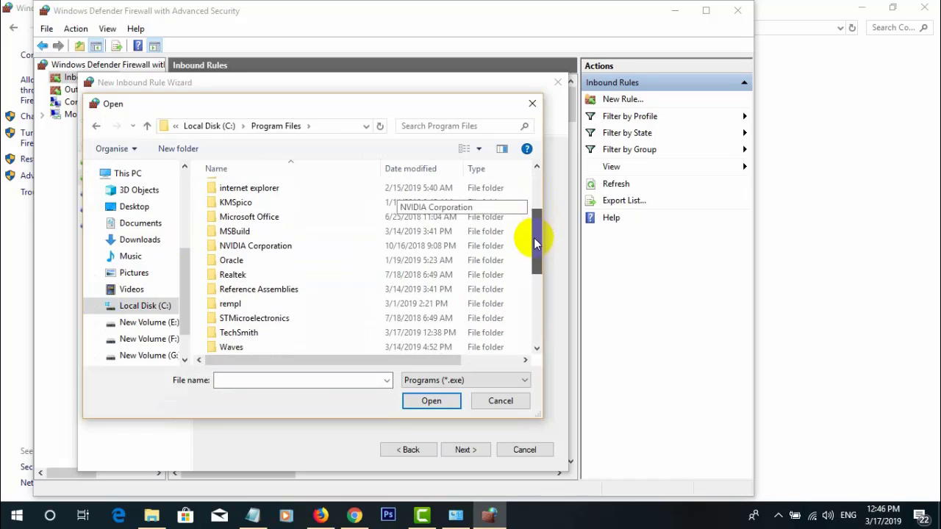
{"action": "double_click", "coordinate": [237, 332]}
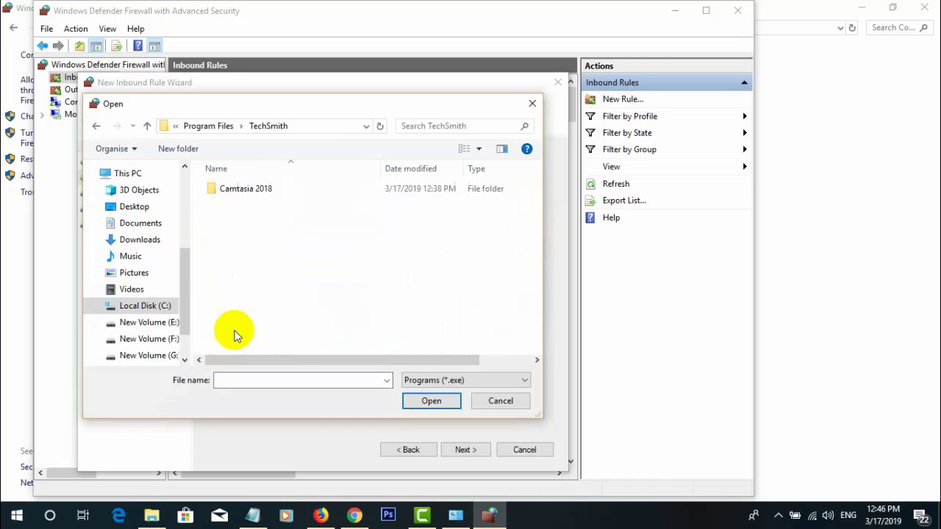
{"action": "left_click", "coordinate": [244, 190]}
{"action": "double_click", "coordinate": [243, 189]}
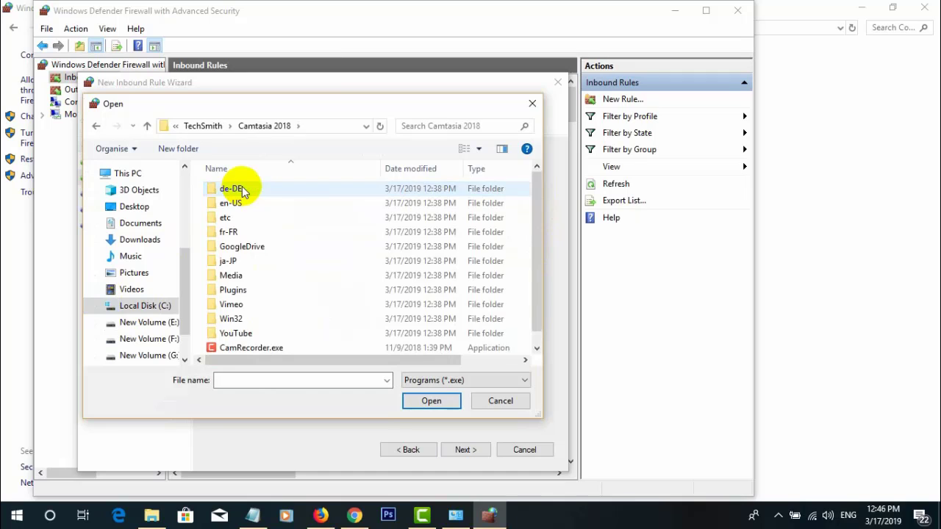
{"action": "scroll", "coordinate": [294, 305], "scroll_direction": "down", "scroll_amount": 1}
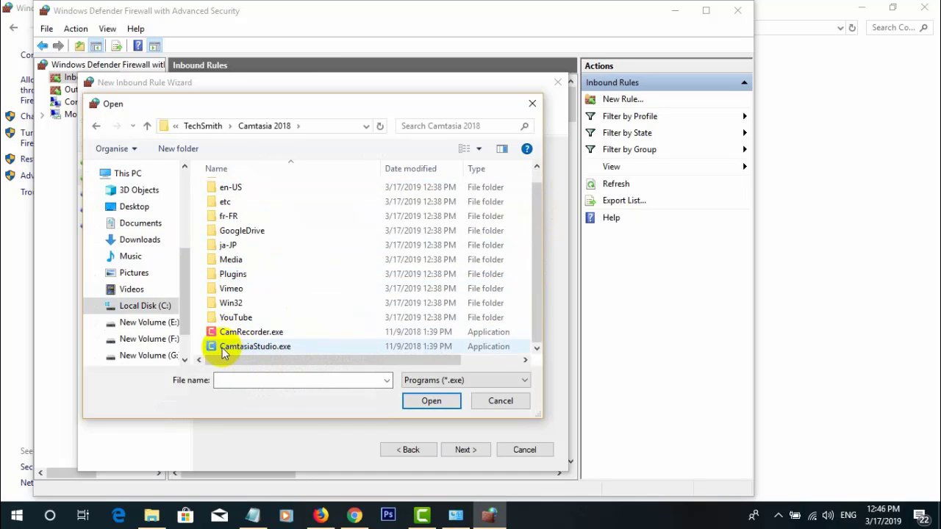
{"action": "left_click", "coordinate": [263, 350]}
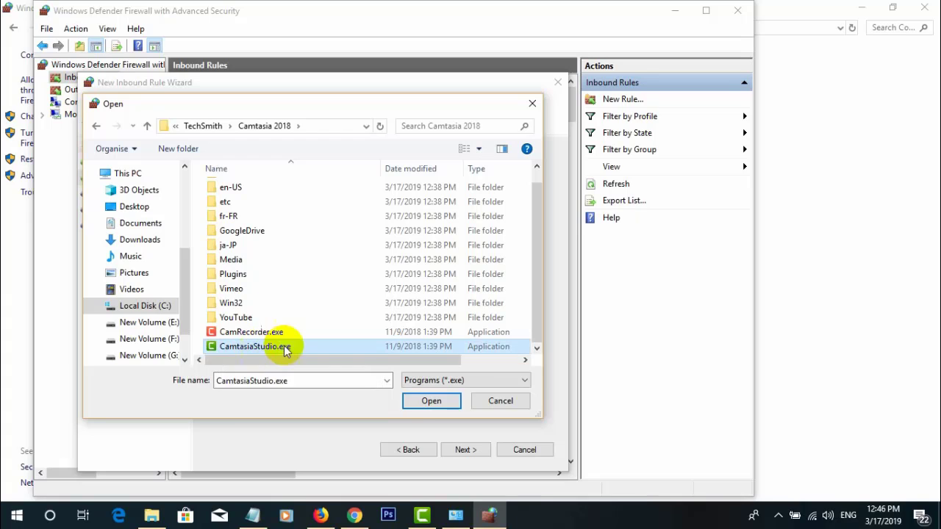
{"action": "left_click", "coordinate": [429, 401]}
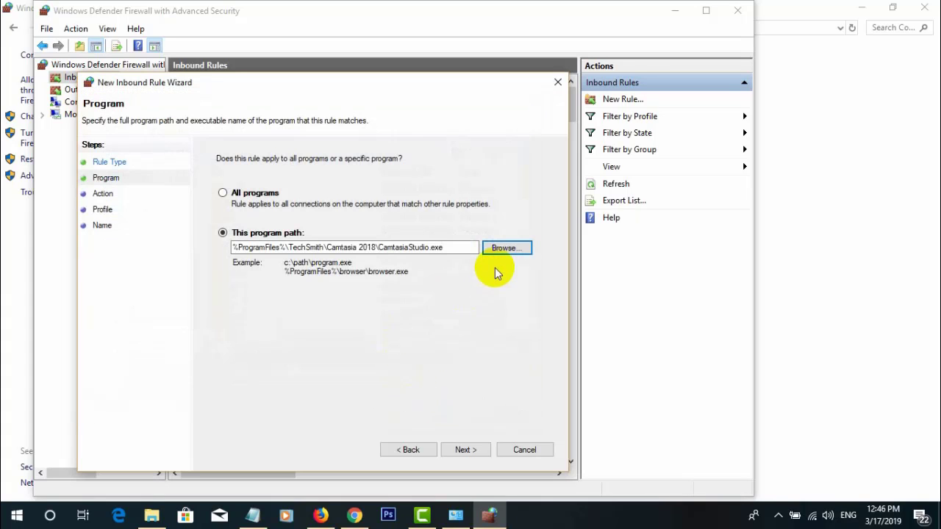
Set the inbound rule to block the connection, keeping it applied to the Domain, Private and Public profiles.
{"action": "left_click", "coordinate": [466, 449]}
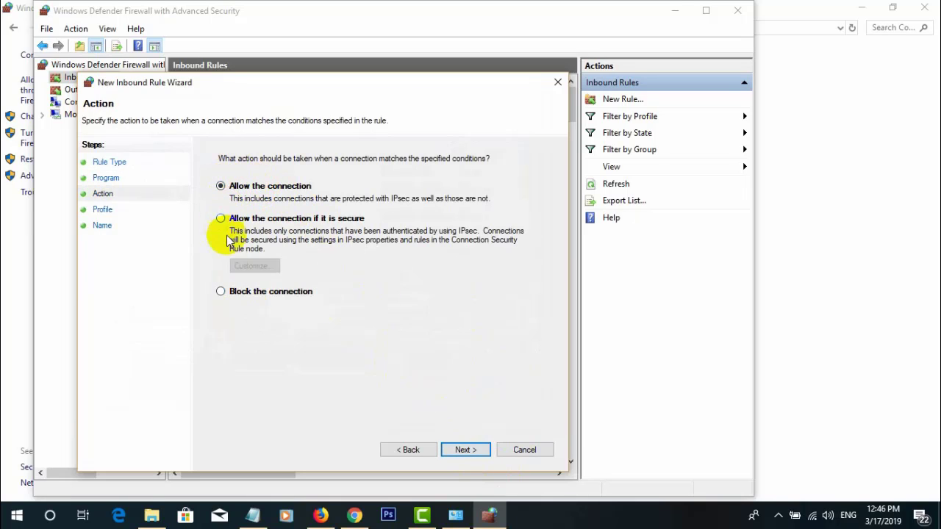
{"action": "left_click", "coordinate": [221, 292]}
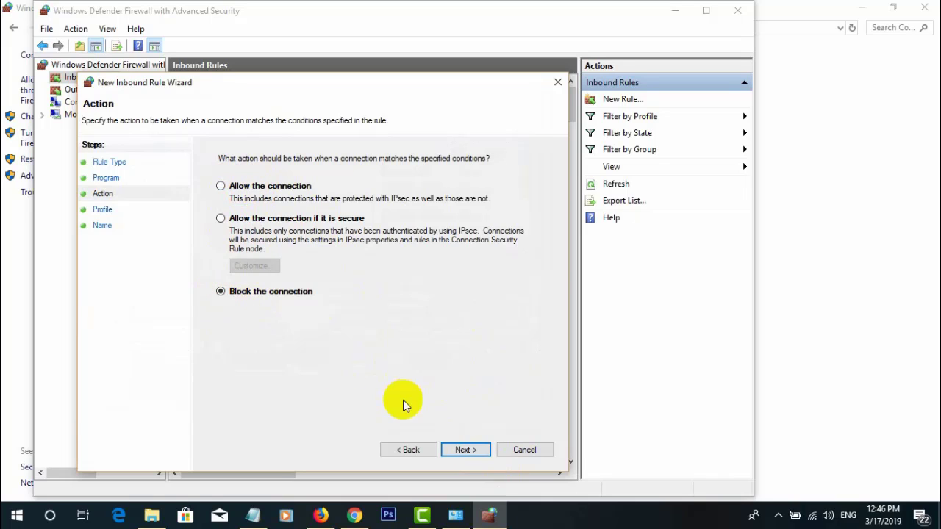
{"action": "left_click", "coordinate": [457, 449]}
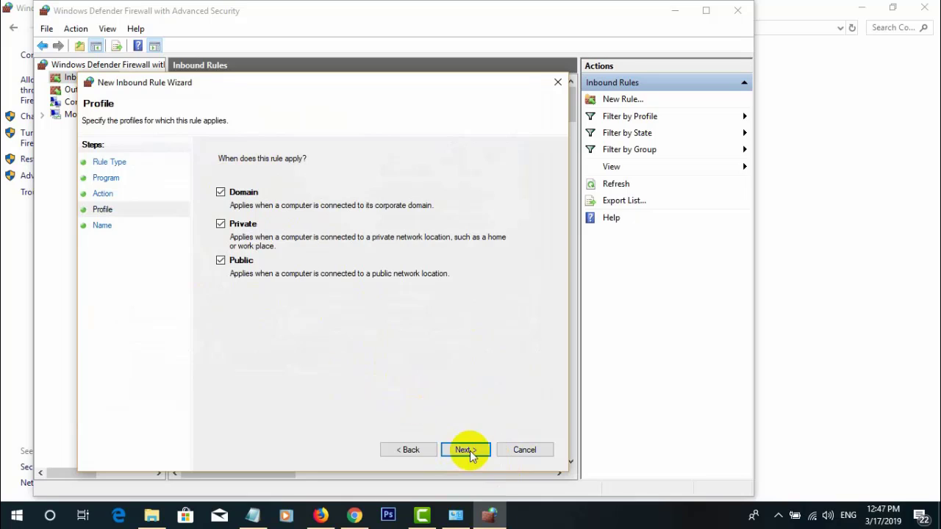
{"action": "left_click", "coordinate": [469, 449]}
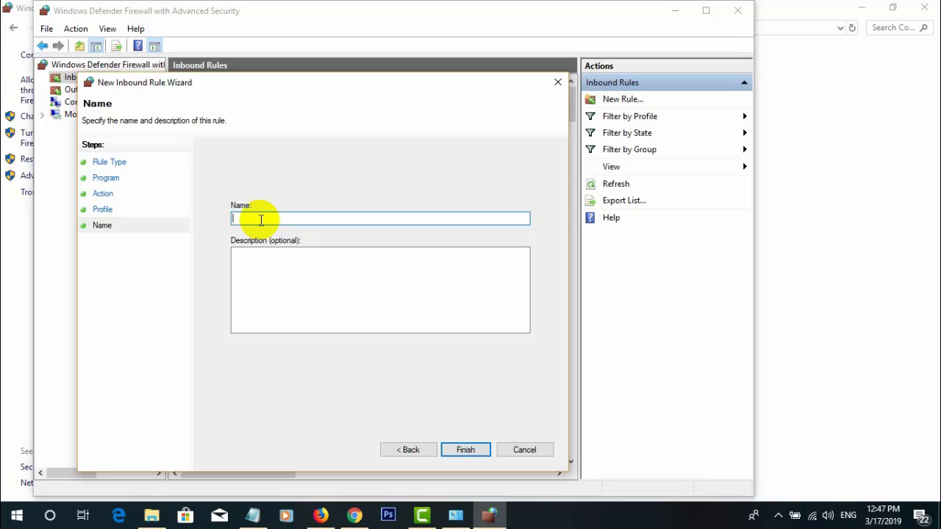
Enter sss as the inbound rule's name and description, and finish creating the rule.
{"action": "left_click", "coordinate": [288, 280]}
{"action": "type", "text": "sss"}
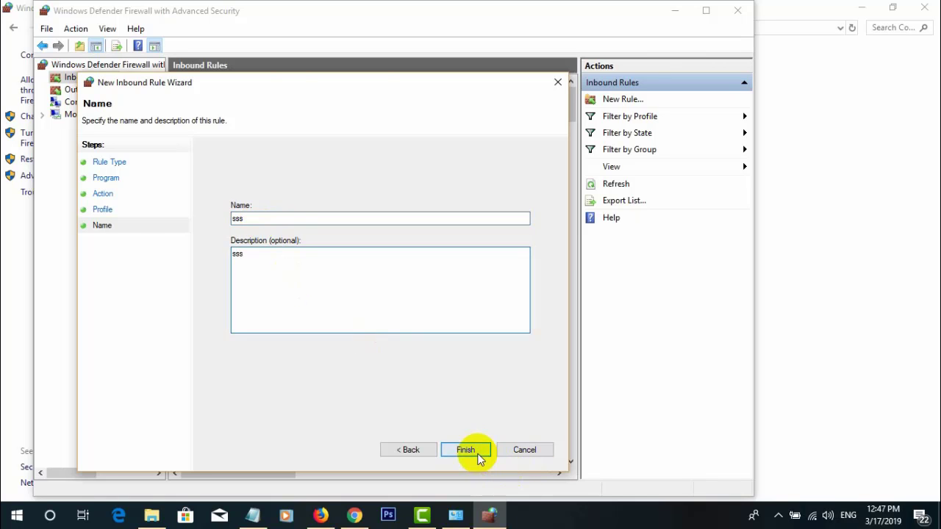
{"action": "left_click", "coordinate": [470, 449]}
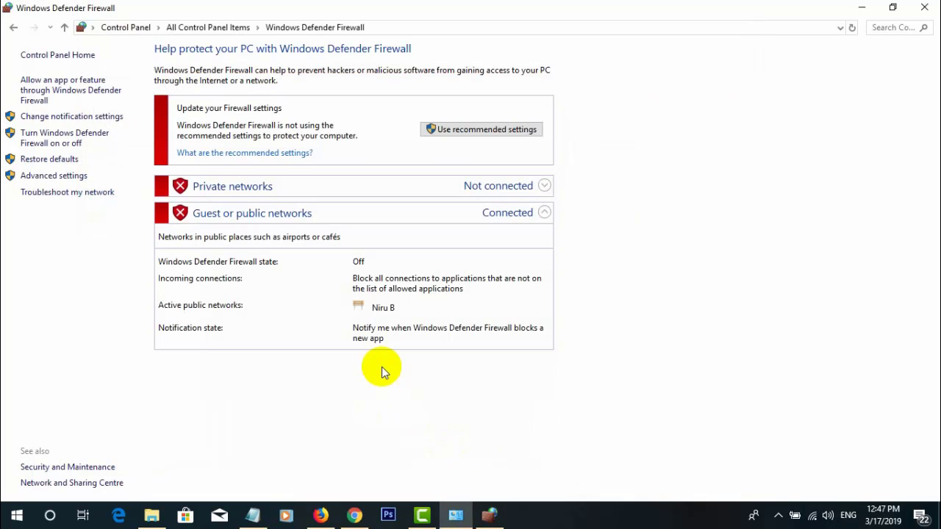
Open the advanced settings of Windows Defender Firewall and start a new outbound rule of type Program.
{"action": "left_click", "coordinate": [56, 177]}
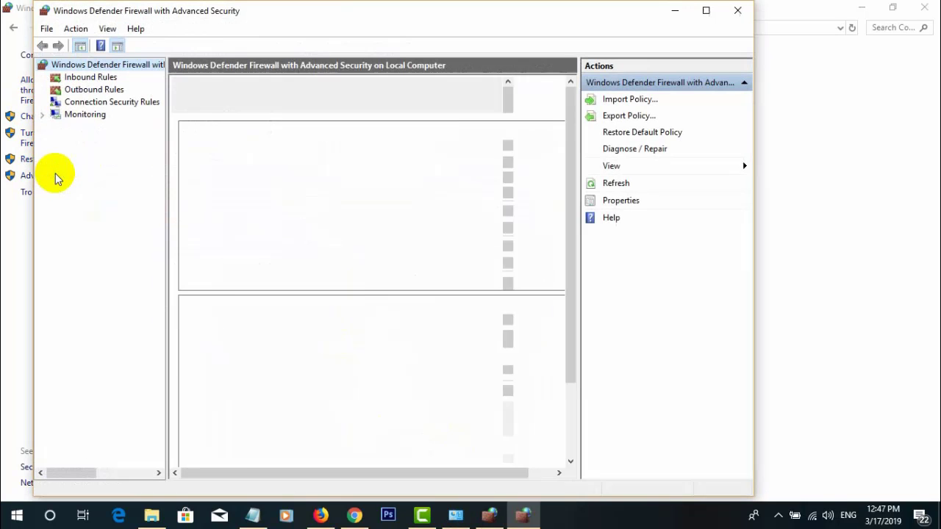
{"action": "left_click", "coordinate": [108, 92]}
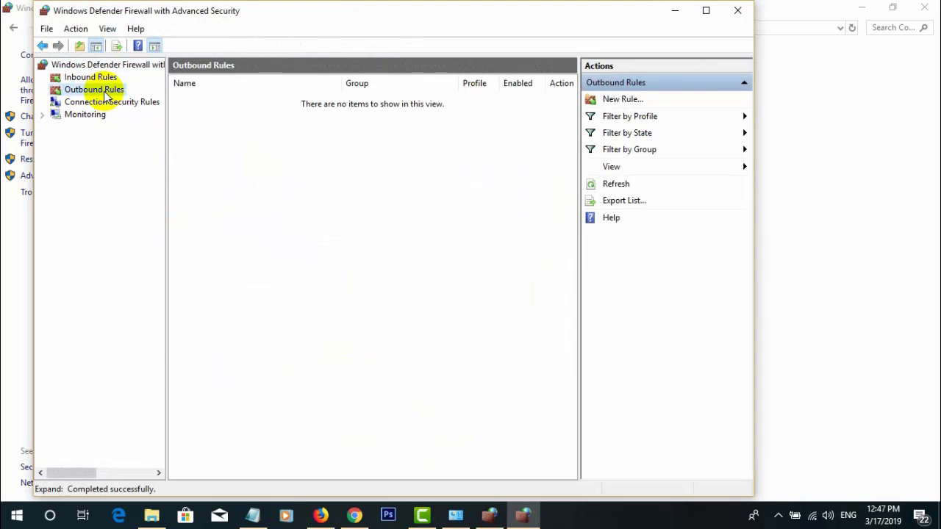
{"action": "left_click", "coordinate": [621, 100]}
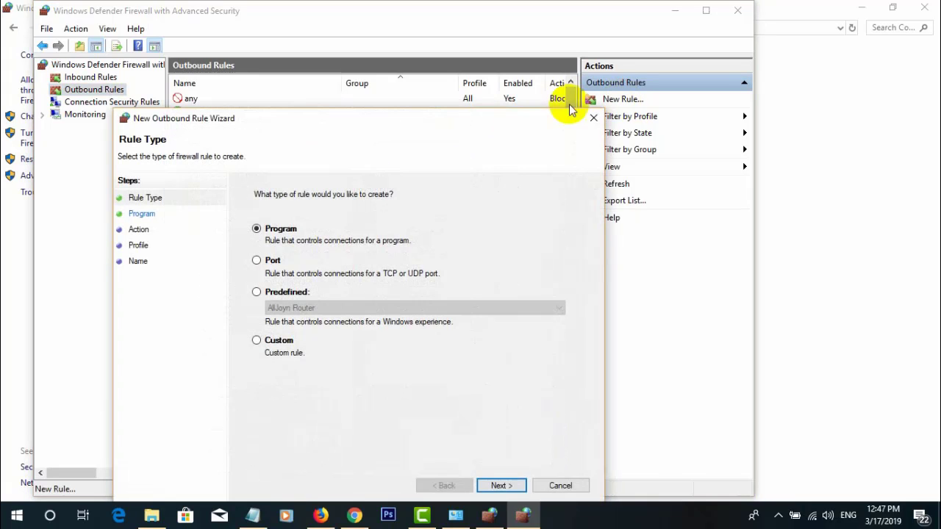
{"action": "left_click", "coordinate": [501, 485]}
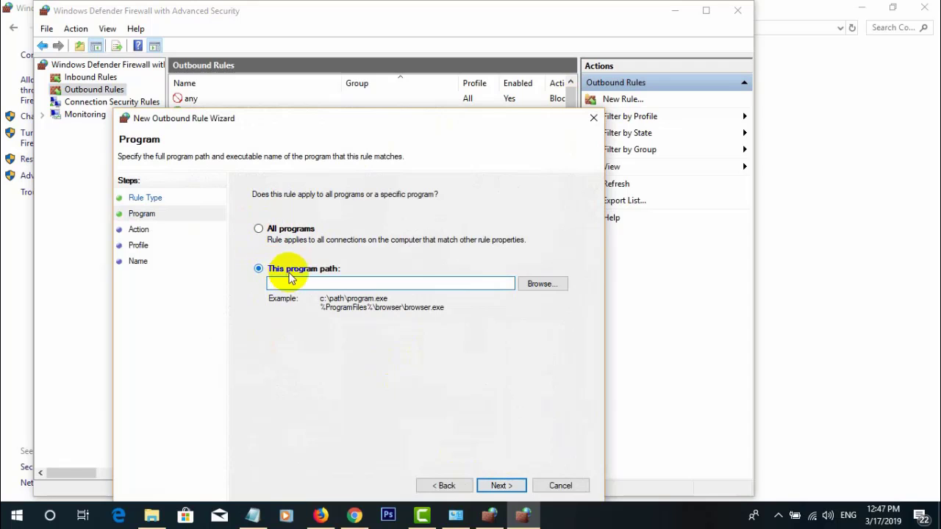
Set the outbound rule's program path to CamtasiaStudio.exe in the TechSmith\Camtasia 2018 folder.
{"action": "left_click", "coordinate": [536, 288]}
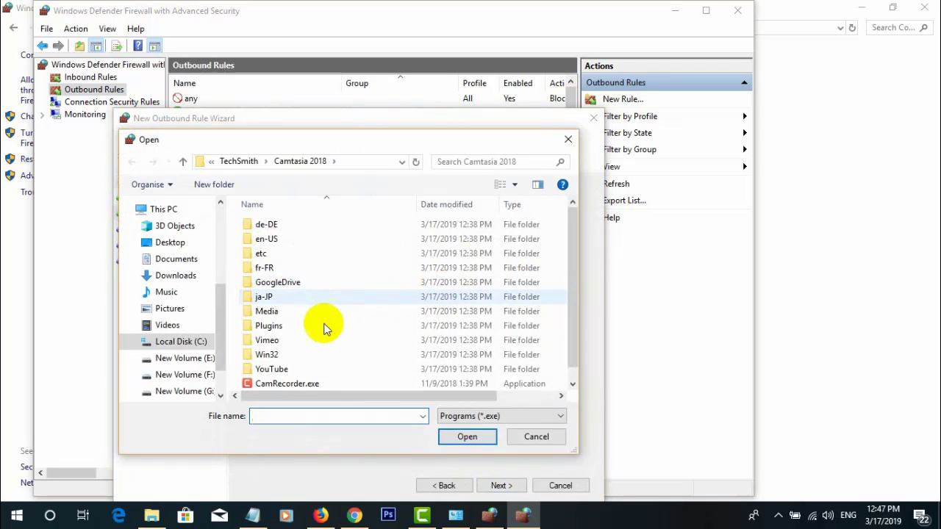
{"action": "left_click_drag", "start_coordinate": [574, 303], "coordinate": [574, 327]}
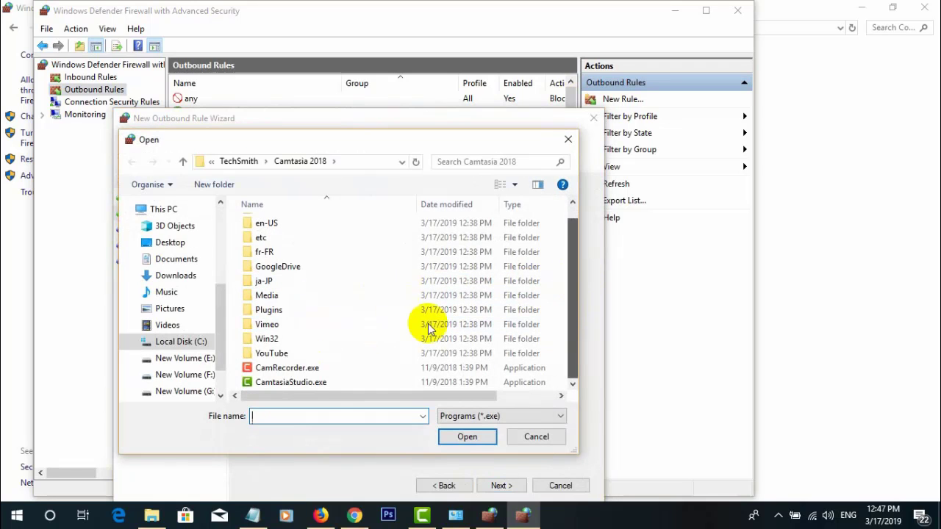
{"action": "left_click", "coordinate": [283, 383]}
{"action": "left_click", "coordinate": [463, 435]}
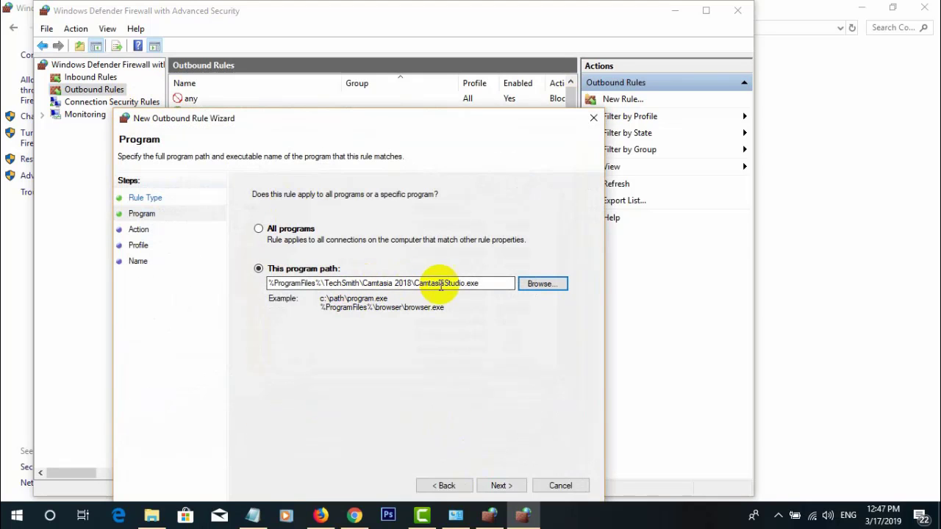
{"action": "left_click", "coordinate": [503, 485]}
Set the outbound rule to block the connection and accept the default profiles.
{"action": "left_click", "coordinate": [294, 327]}
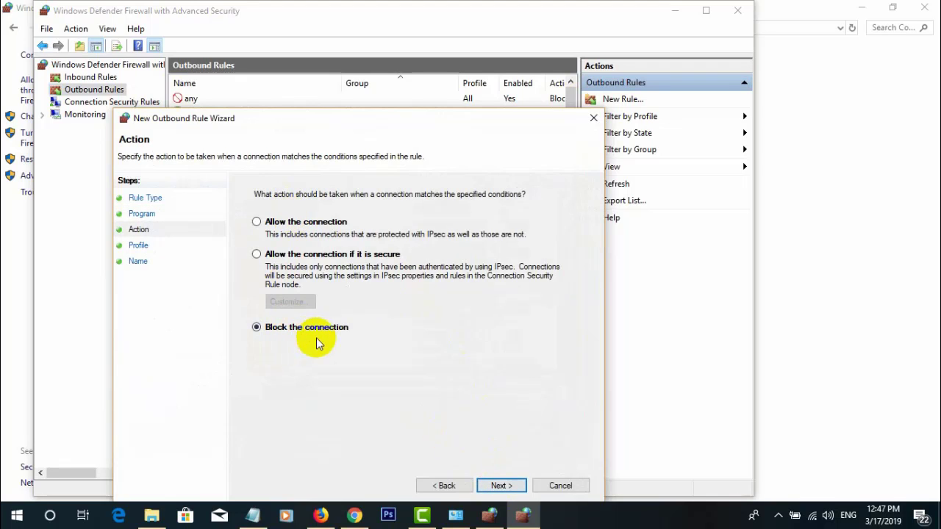
{"action": "left_click", "coordinate": [499, 485]}
{"action": "left_click", "coordinate": [503, 486]}
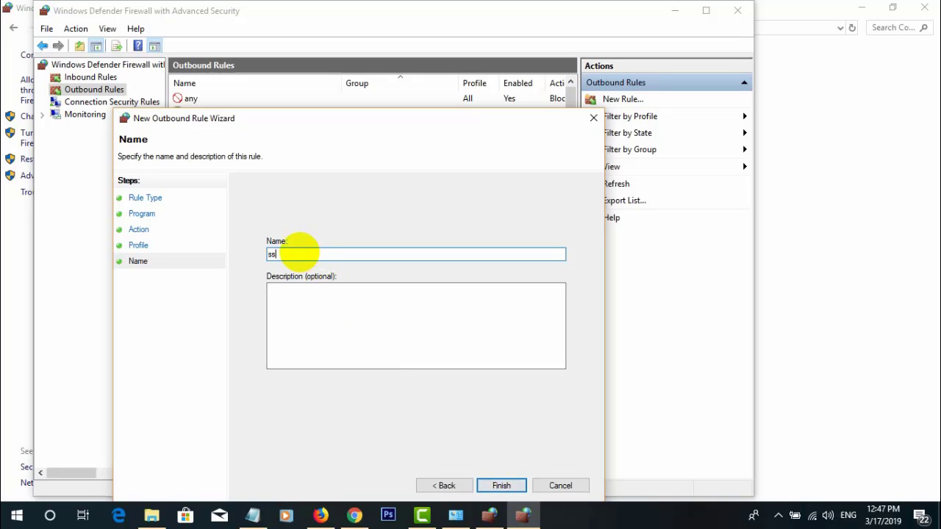
Name the outbound rule sss, describe it as ssss, and finish creating the rule.
{"action": "type", "text": "sss"}
{"action": "left_click", "coordinate": [300, 294]}
{"action": "type", "text": "ssss"}
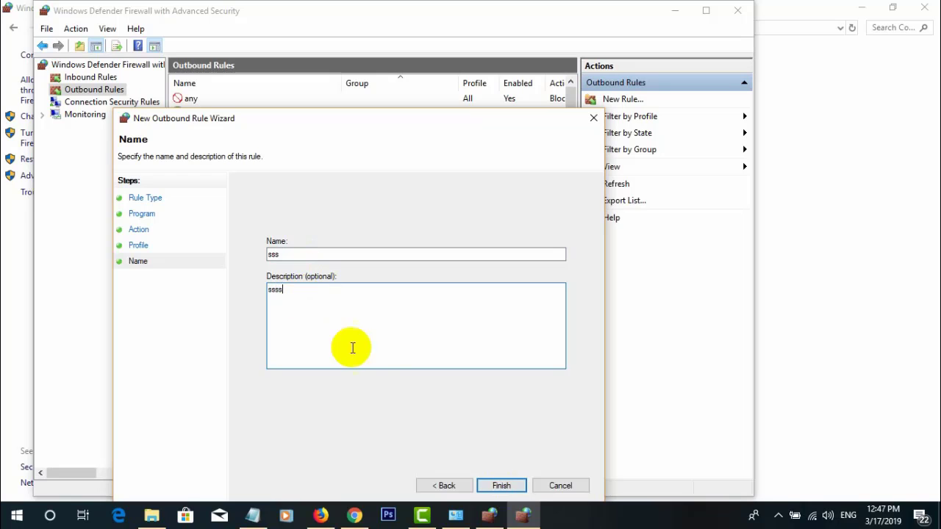
{"action": "left_click", "coordinate": [502, 486]}
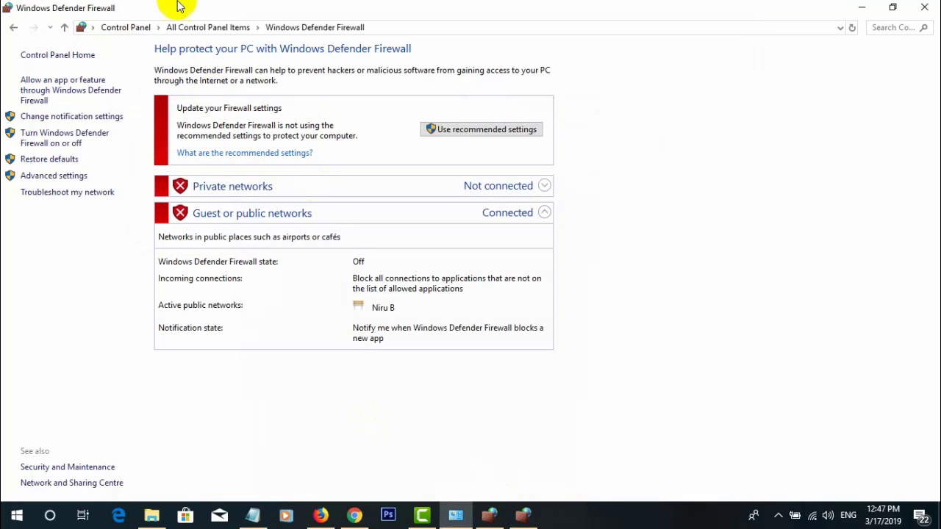
Close all the Windows Defender Firewall windows and refresh the desktop.
{"action": "left_click", "coordinate": [926, 9]}
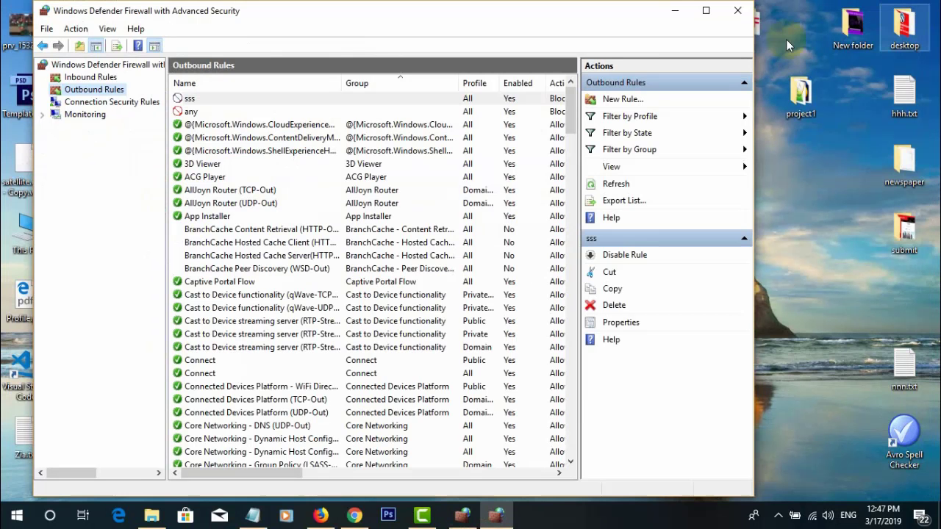
{"action": "left_click", "coordinate": [736, 13]}
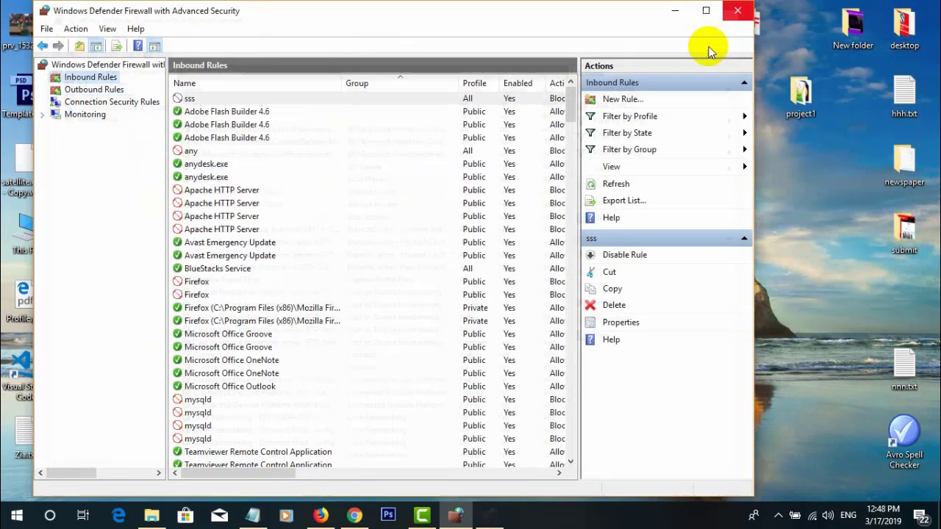
{"action": "left_click", "coordinate": [733, 12]}
{"action": "right_click", "coordinate": [430, 149]}
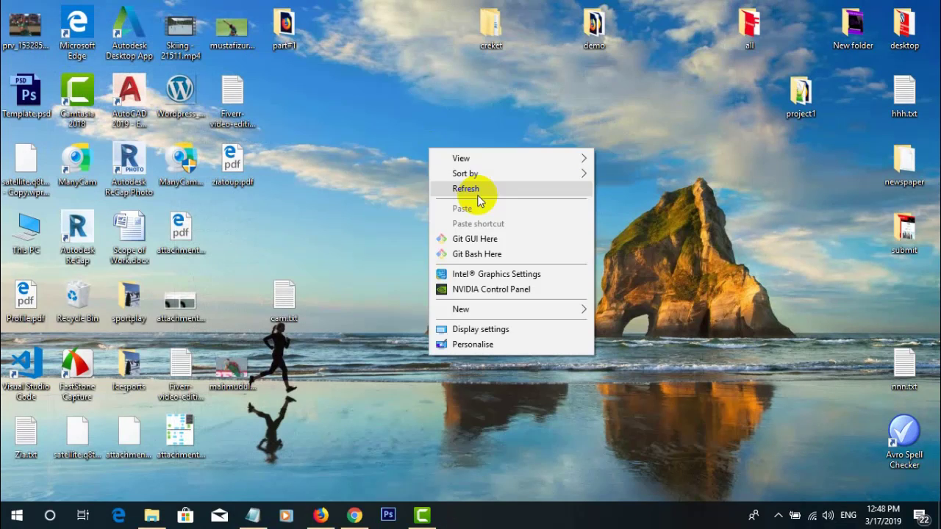
{"action": "left_click", "coordinate": [478, 190]}
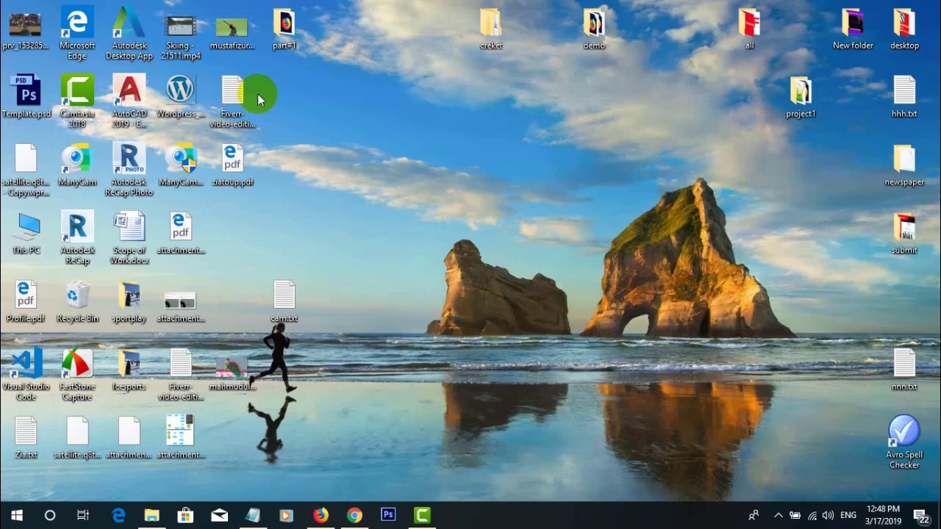
Open the License Camtasia 2018 folder inside Downloads\New folder\Camtasia 9 crack in File Explorer.
{"action": "left_click", "coordinate": [29, 239]}
{"action": "double_click", "coordinate": [29, 239]}
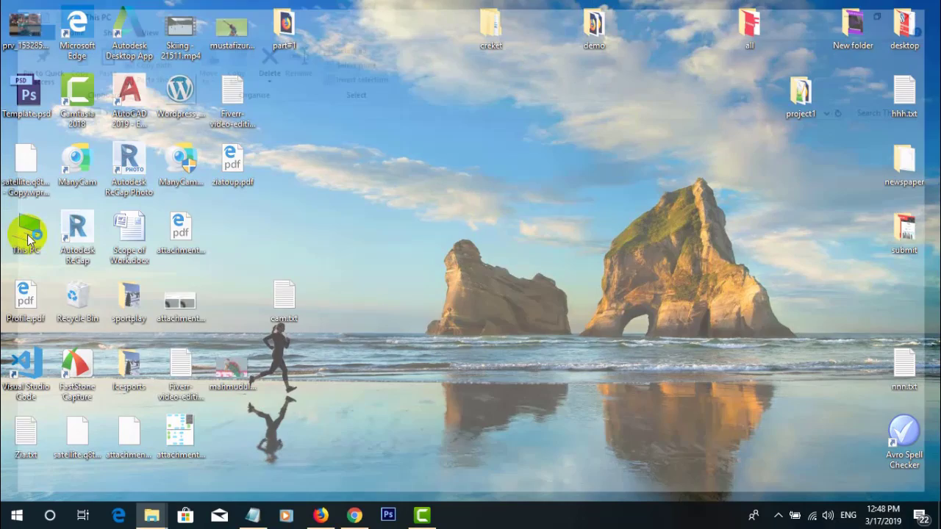
{"action": "double_click", "coordinate": [216, 266]}
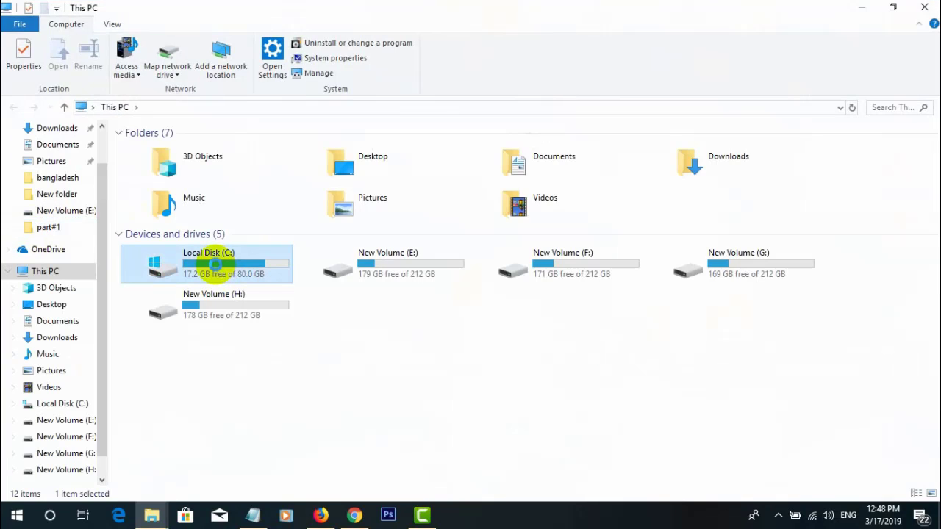
{"action": "left_click", "coordinate": [66, 340]}
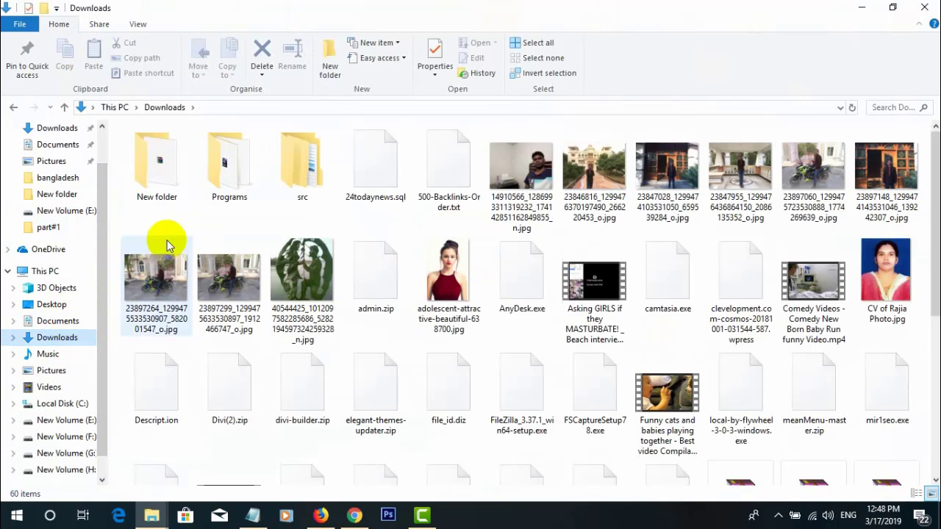
{"action": "double_click", "coordinate": [167, 171]}
{"action": "double_click", "coordinate": [167, 150]}
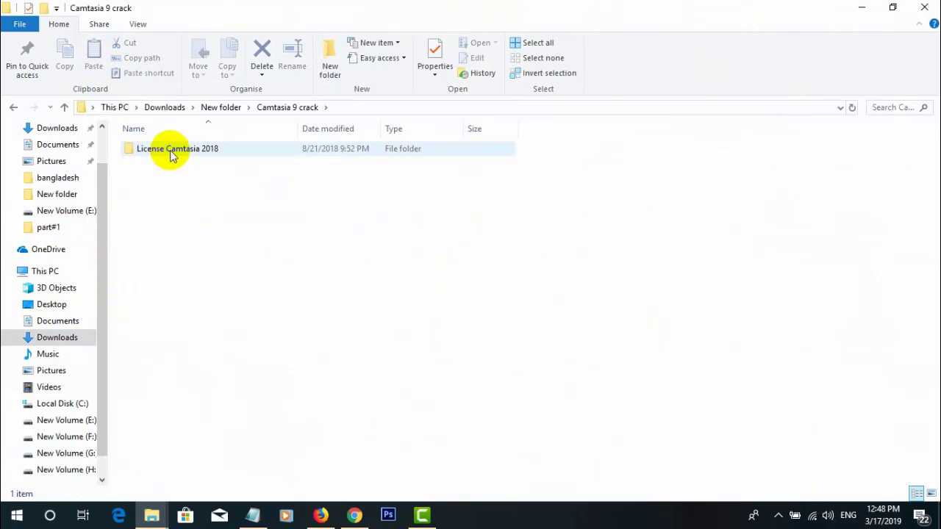
{"action": "double_click", "coordinate": [170, 150]}
{"action": "left_click", "coordinate": [196, 153]}
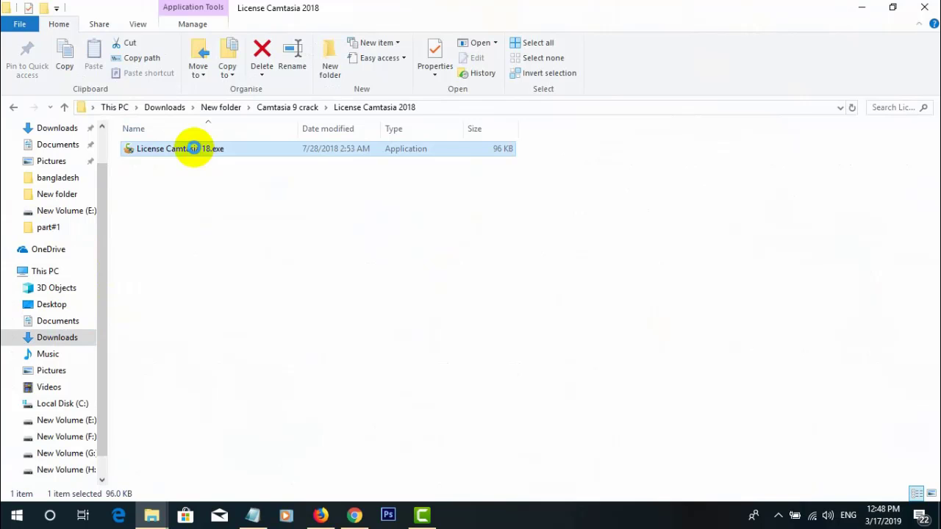
{"action": "right_click", "coordinate": [194, 149]}
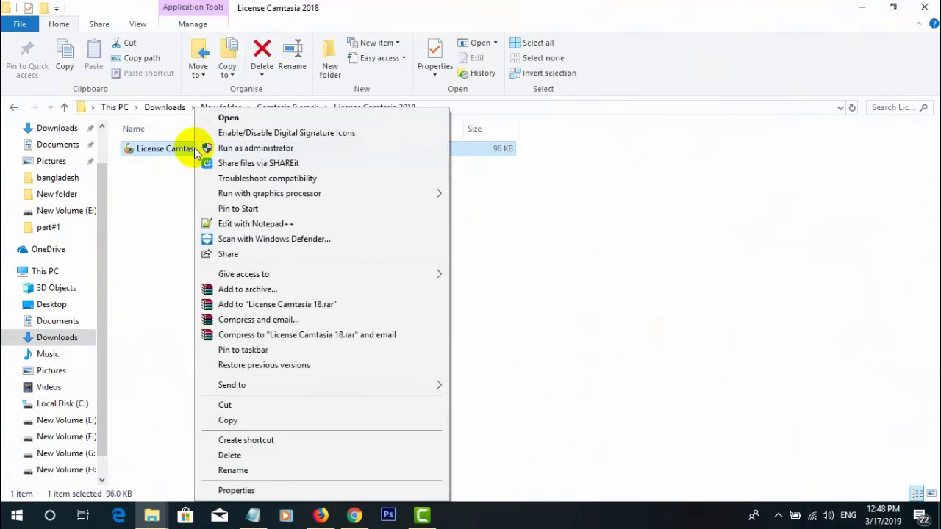
{"action": "left_click", "coordinate": [298, 148]}
{"action": "left_click", "coordinate": [237, 214]}
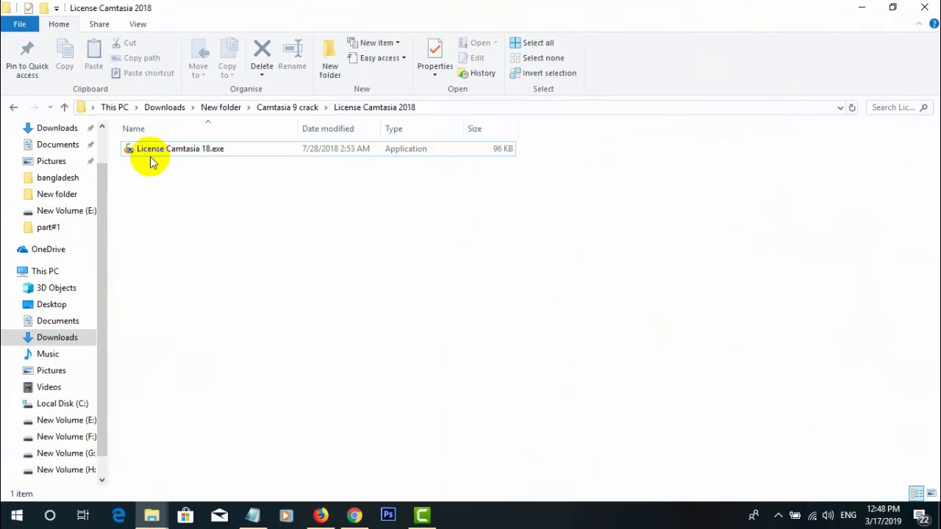
Run License Camtasia 18.exe as administrator, apply its license to Camtasia, and dismiss the notification.
{"action": "left_click", "coordinate": [189, 151]}
{"action": "right_click", "coordinate": [189, 152]}
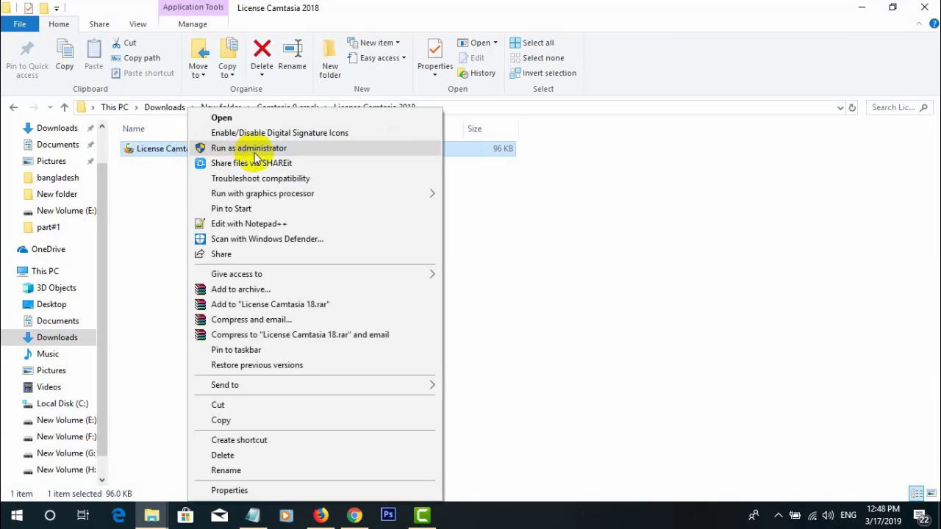
{"action": "left_click", "coordinate": [258, 150]}
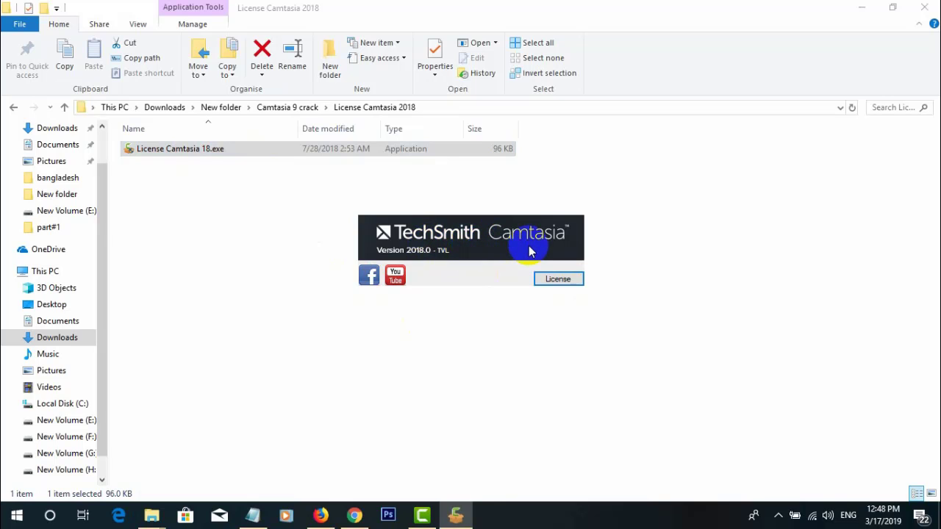
{"action": "left_click", "coordinate": [558, 280]}
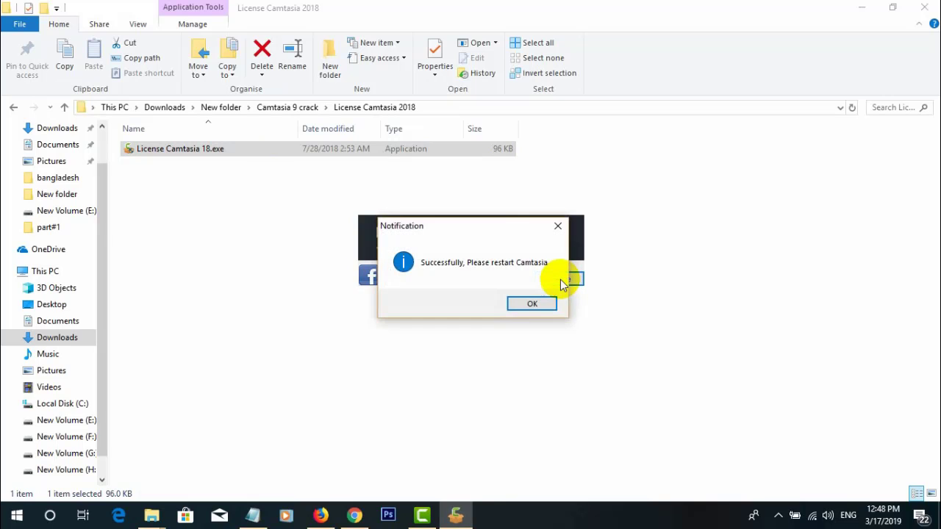
{"action": "left_click", "coordinate": [531, 304]}
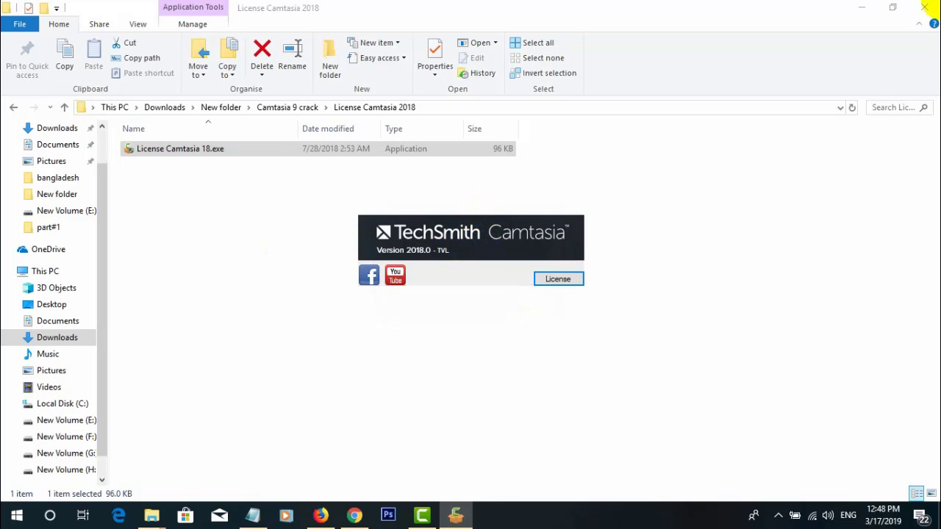
Close the License Camtasia 2018 folder window and refresh the desktop.
{"action": "left_click", "coordinate": [924, 9]}
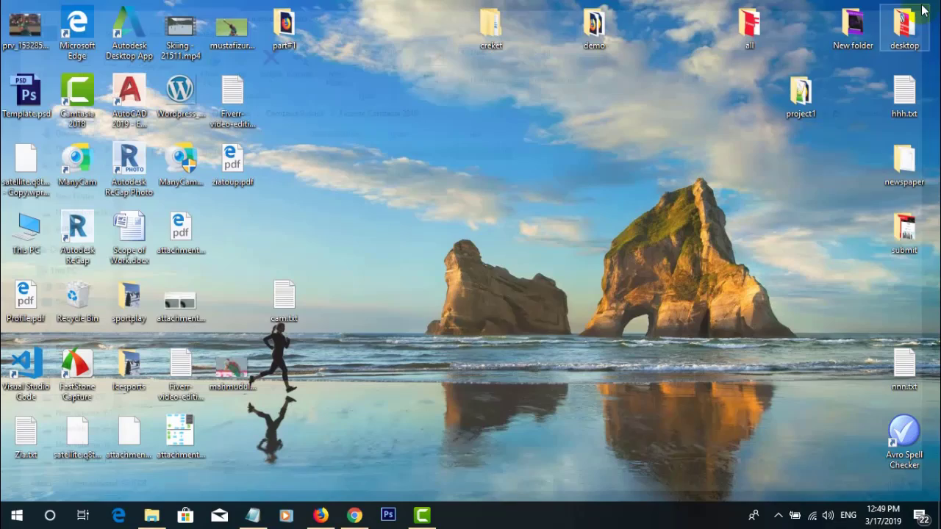
{"action": "right_click", "coordinate": [490, 137]}
{"action": "left_click", "coordinate": [531, 179]}
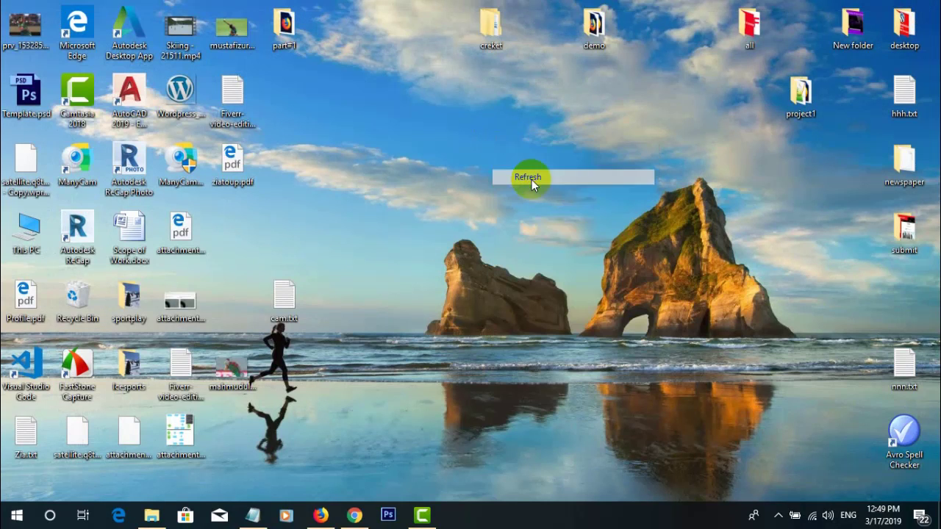
Switch to the Getting-Started-Project in Camtasia and show the Camtasia 2018 library assets.
{"action": "left_click", "coordinate": [427, 516]}
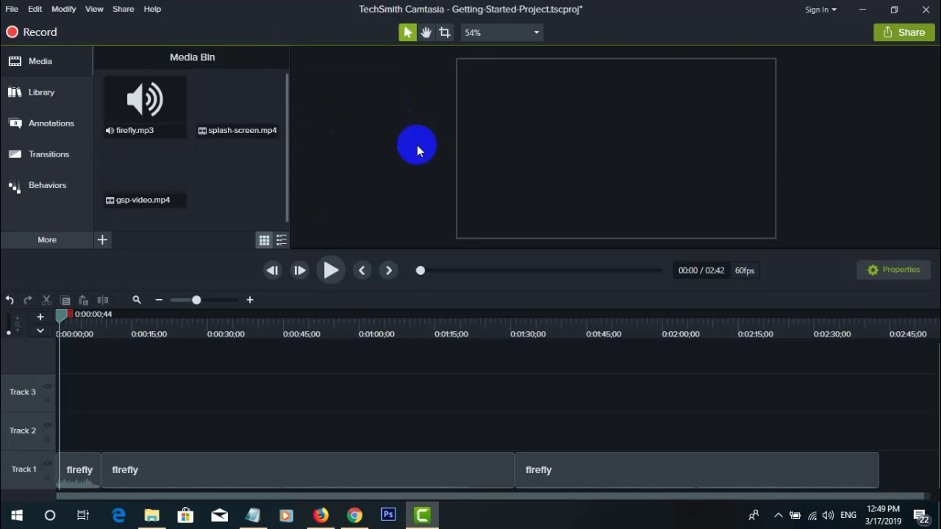
{"action": "scroll", "coordinate": [371, 153], "scroll_direction": "down", "scroll_amount": 6}
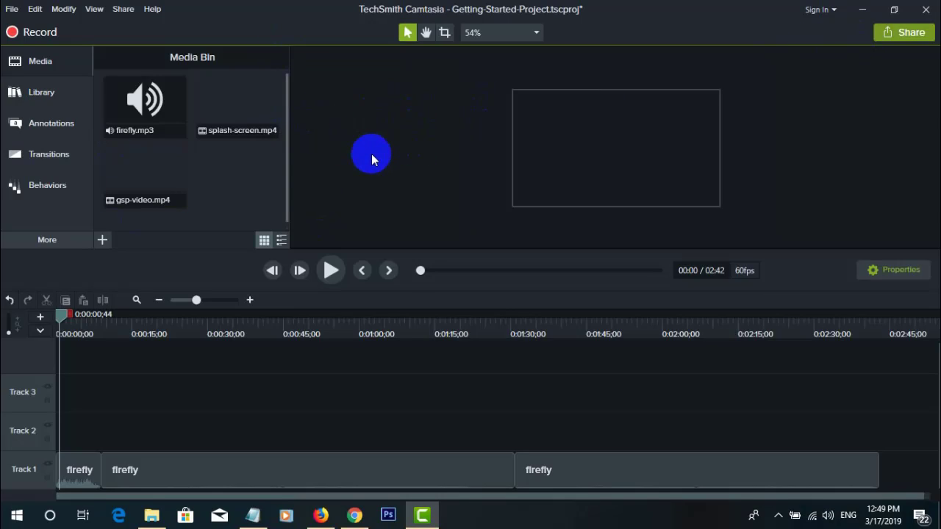
{"action": "scroll", "coordinate": [372, 153], "scroll_direction": "up", "scroll_amount": 5}
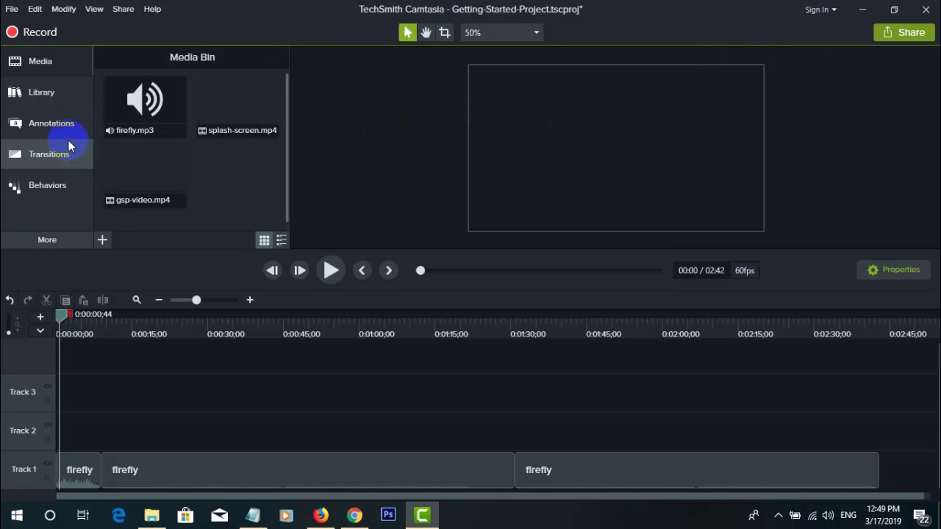
{"action": "left_click", "coordinate": [44, 99]}
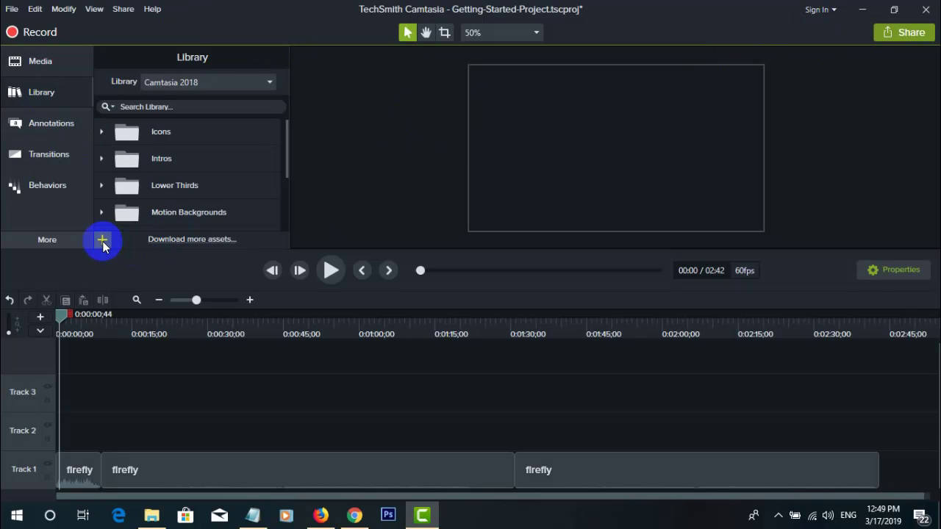
{"action": "left_click", "coordinate": [102, 241]}
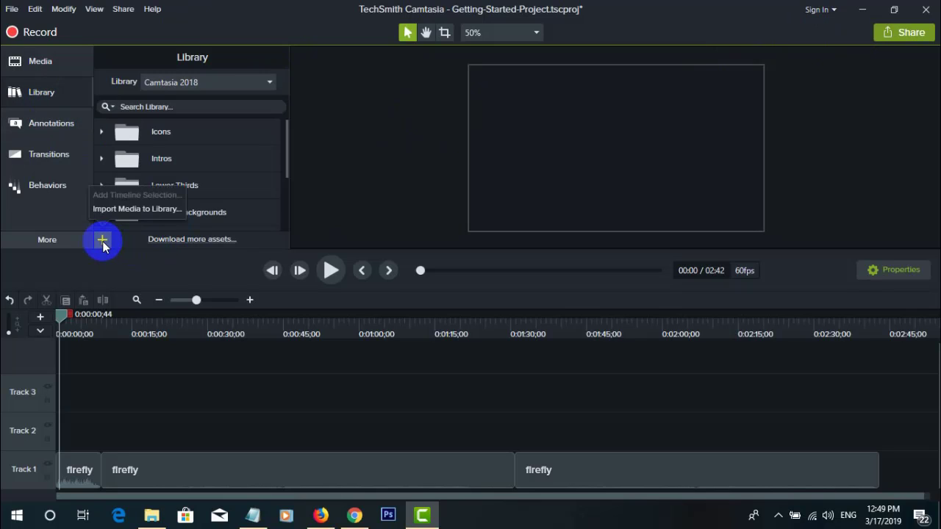
{"action": "left_click", "coordinate": [139, 211]}
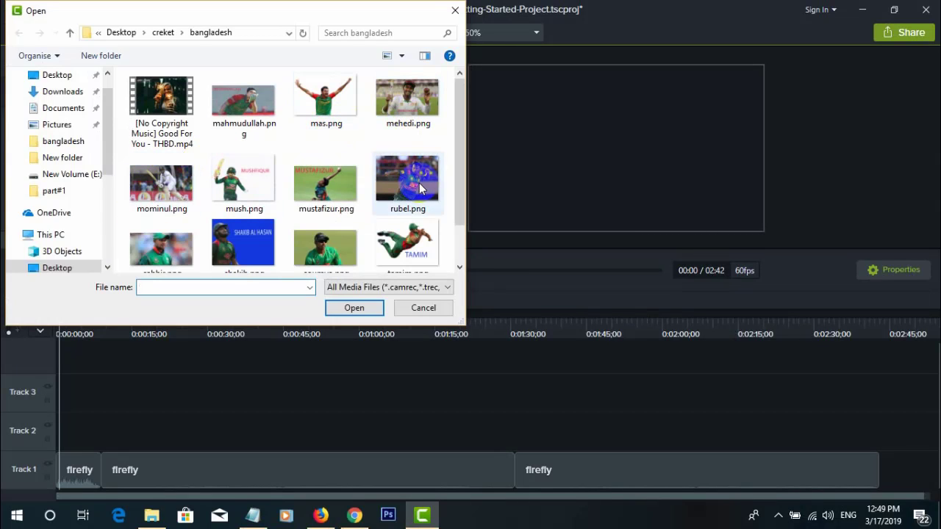
{"action": "left_click", "coordinate": [414, 241]}
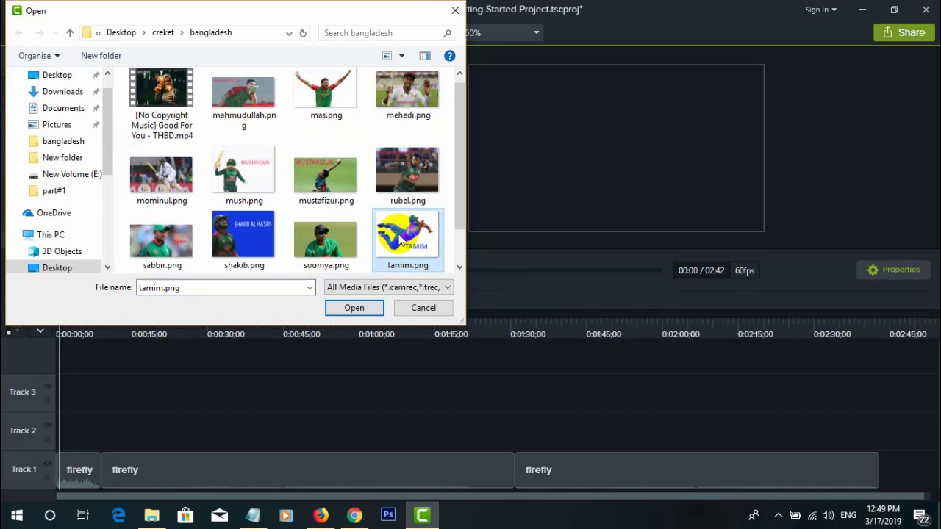
{"action": "left_click", "coordinate": [338, 308]}
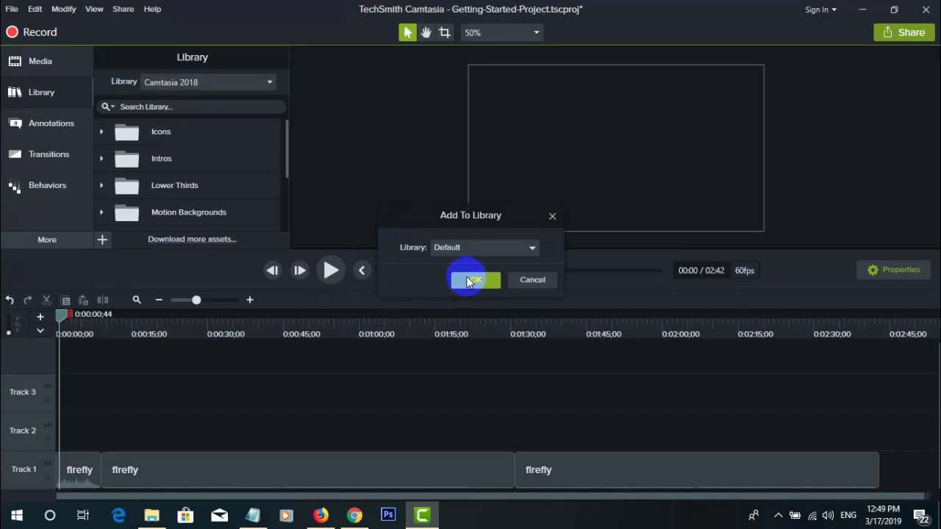
{"action": "left_click", "coordinate": [551, 217]}
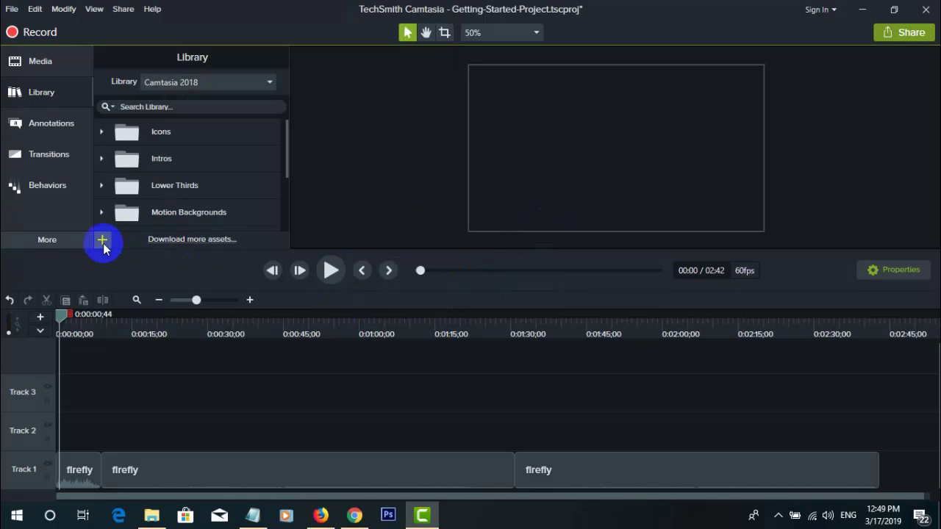
Import sportplay.mp4 from the desktop's sportplay folder into the Default library and place it at the start of Track 2.
{"action": "left_click", "coordinate": [102, 246]}
{"action": "left_click", "coordinate": [137, 209]}
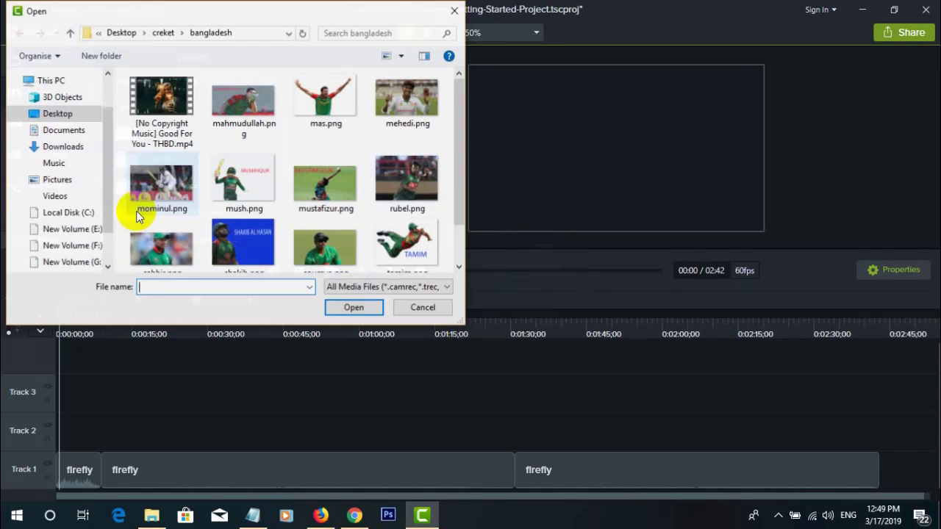
{"action": "left_click", "coordinate": [70, 35]}
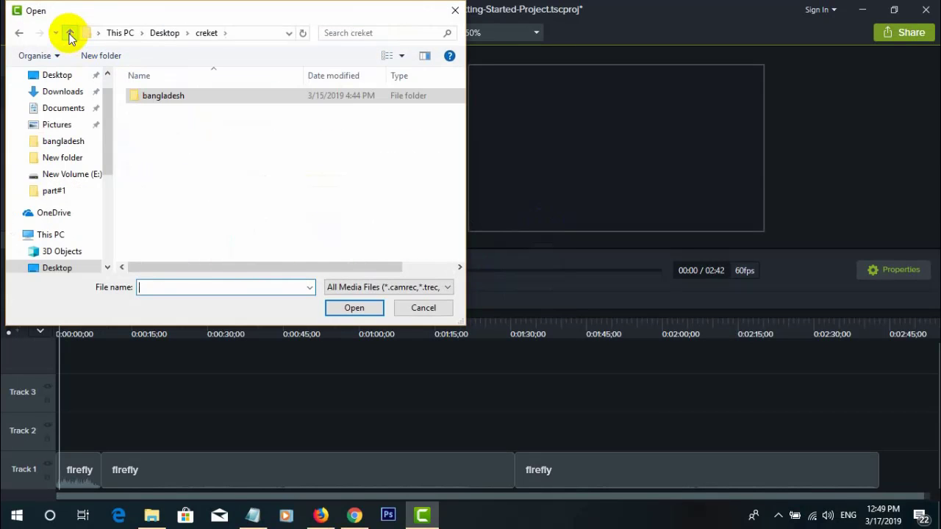
{"action": "left_click", "coordinate": [71, 36]}
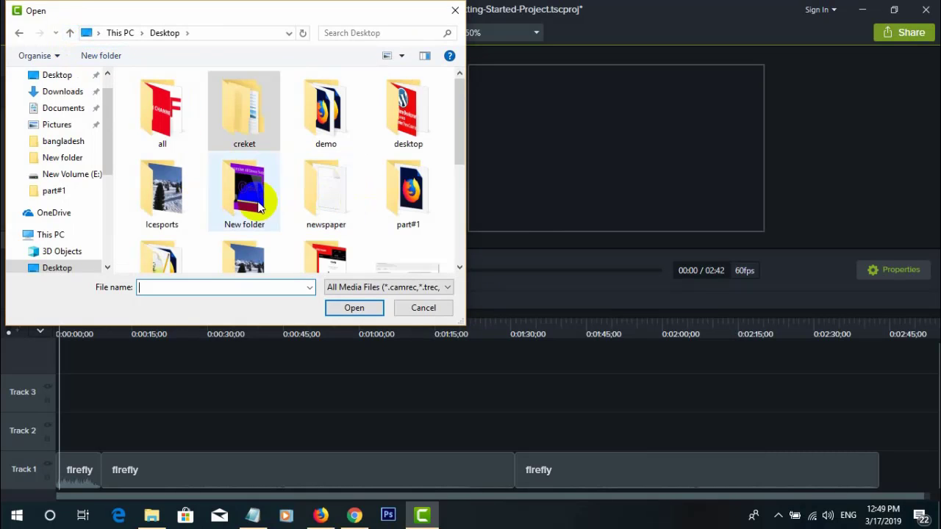
{"action": "scroll", "coordinate": [248, 220], "scroll_direction": "down", "scroll_amount": 1}
{"action": "double_click", "coordinate": [252, 243]}
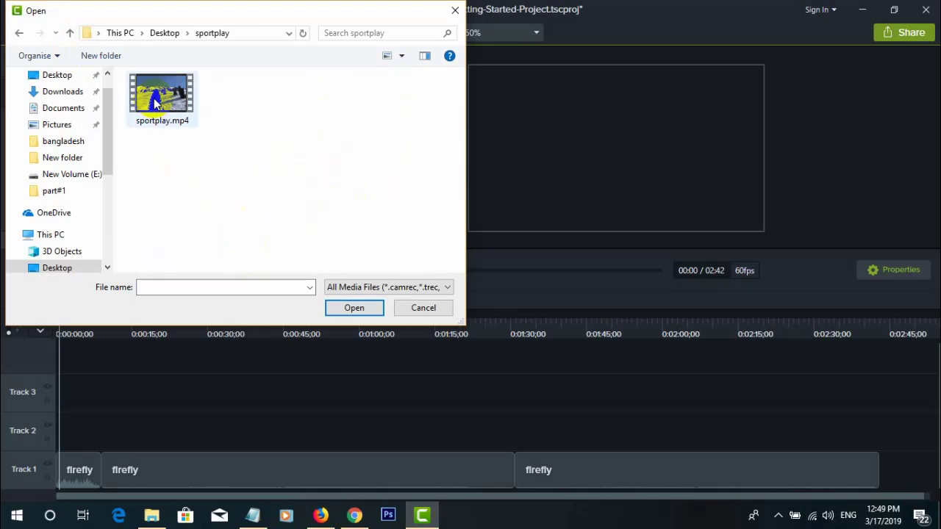
{"action": "left_click", "coordinate": [157, 106]}
{"action": "left_click", "coordinate": [367, 311]}
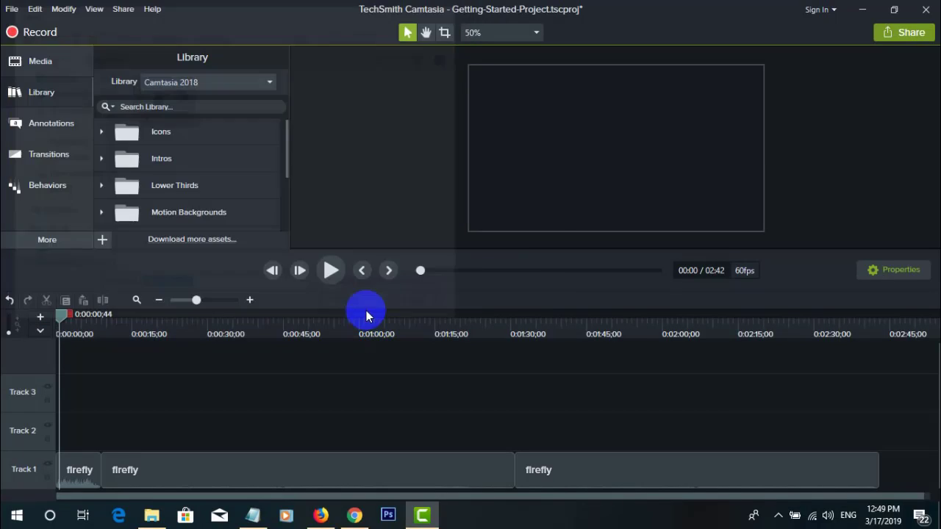
{"action": "left_click", "coordinate": [477, 282]}
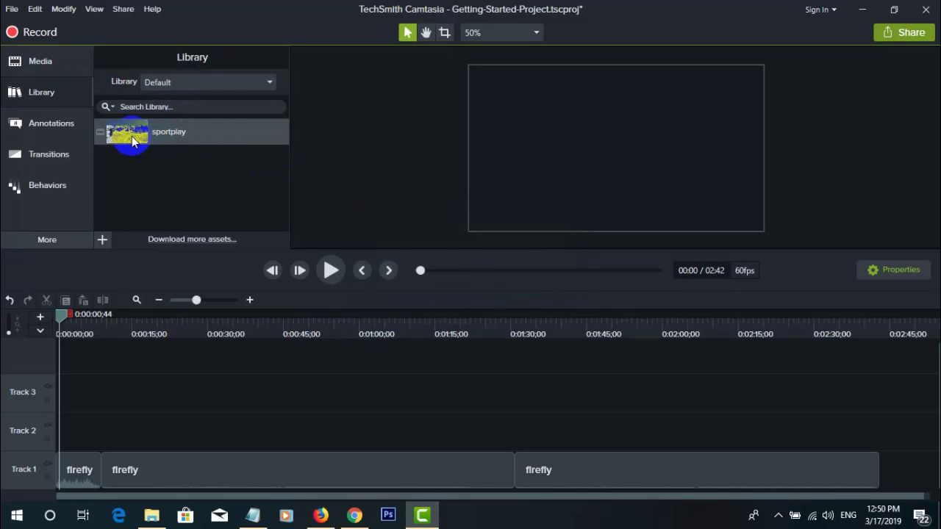
{"action": "left_click_drag", "start_coordinate": [133, 142], "coordinate": [72, 437]}
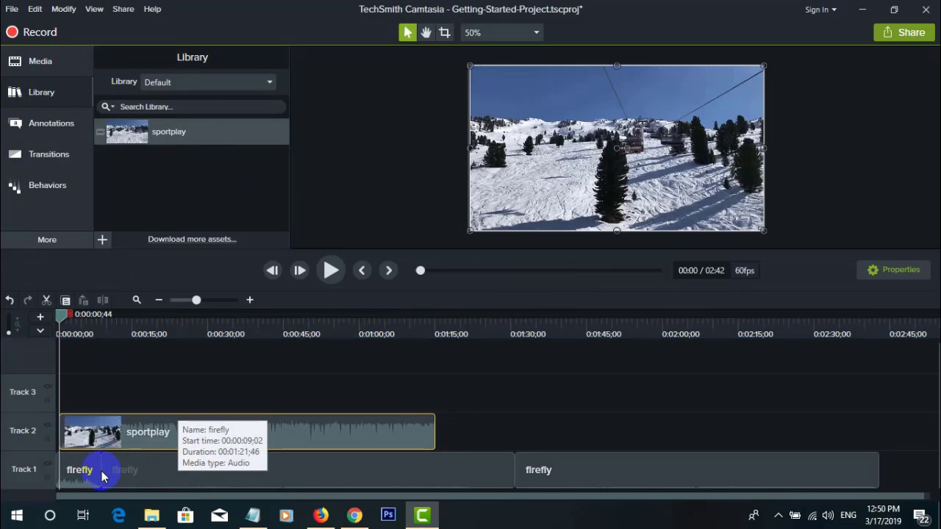
Delete the three firefly clips from Track 1 and move the sportplay clip down to the start of Track 1.
{"action": "right_click", "coordinate": [78, 476]}
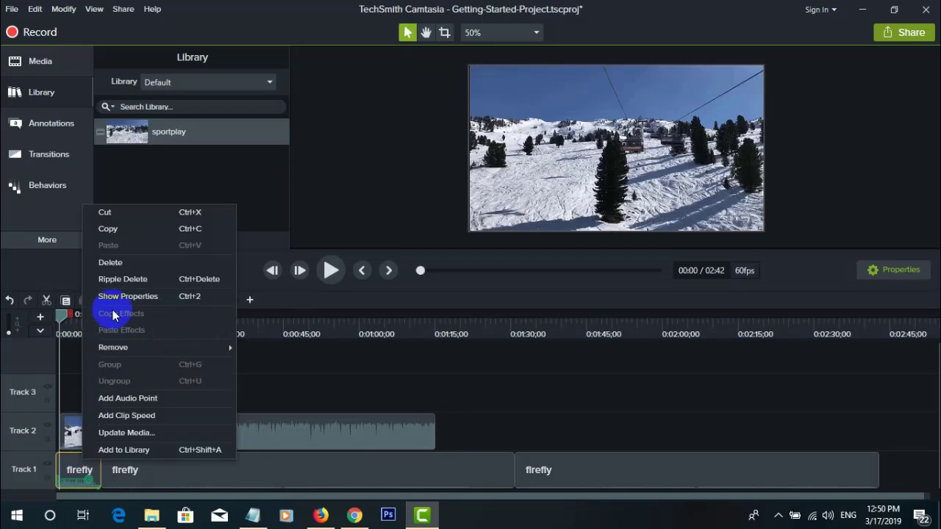
{"action": "left_click", "coordinate": [98, 261]}
{"action": "left_click", "coordinate": [160, 478]}
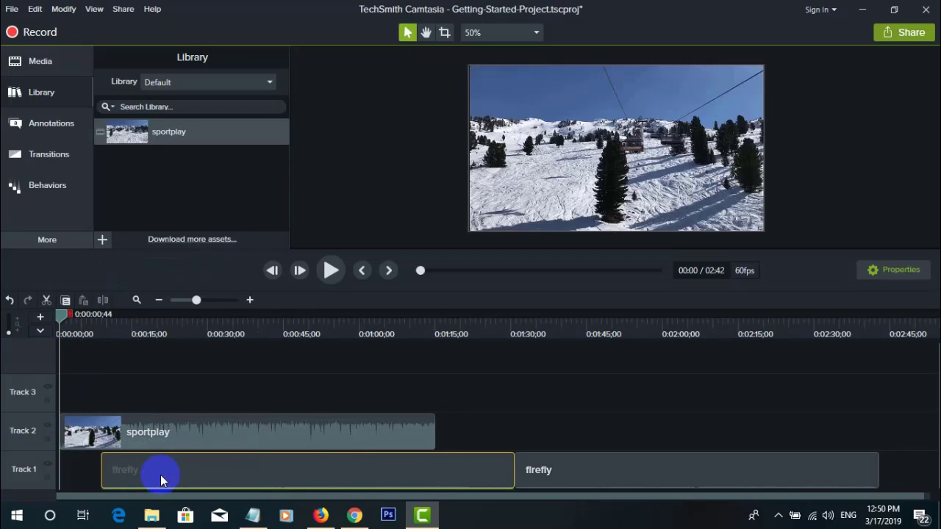
{"action": "right_click", "coordinate": [160, 478]}
{"action": "left_click", "coordinate": [205, 269]}
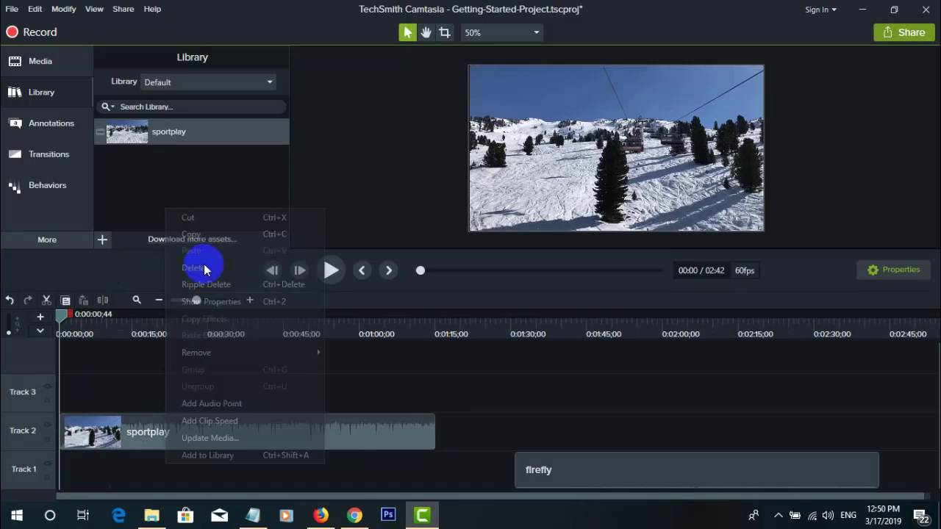
{"action": "left_click", "coordinate": [588, 478]}
{"action": "right_click", "coordinate": [588, 477]}
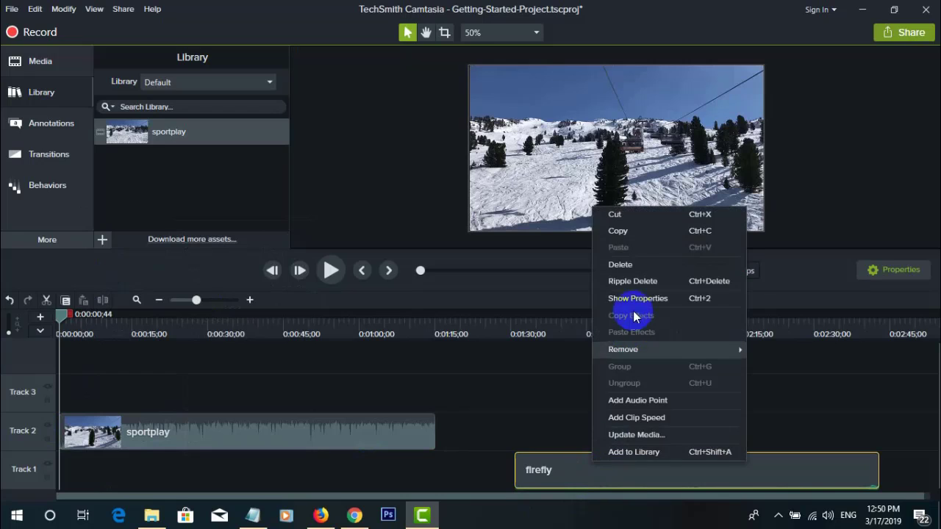
{"action": "left_click", "coordinate": [630, 265]}
{"action": "left_click_drag", "start_coordinate": [79, 441], "coordinate": [90, 471]}
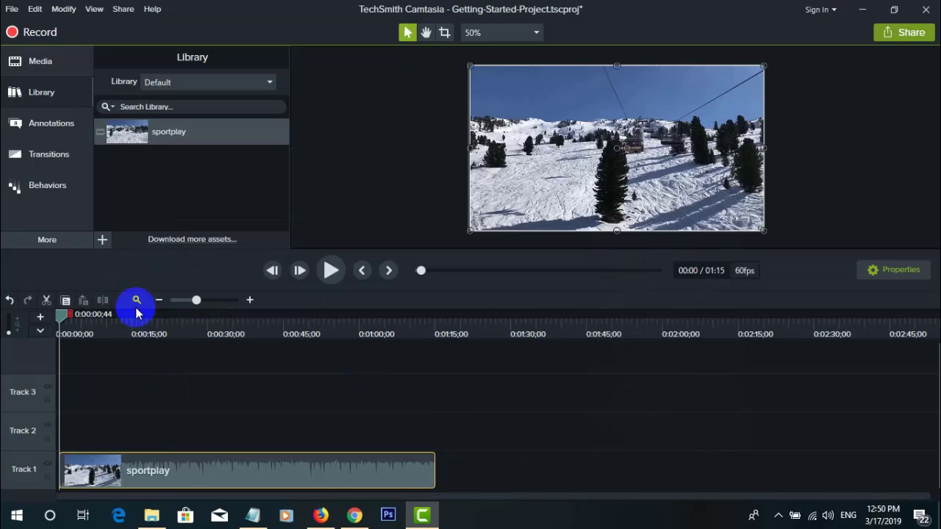
Preview the sportplay clip briefly, return the playhead to 0:00:00;00, and deselect the clip.
{"action": "left_click", "coordinate": [329, 272]}
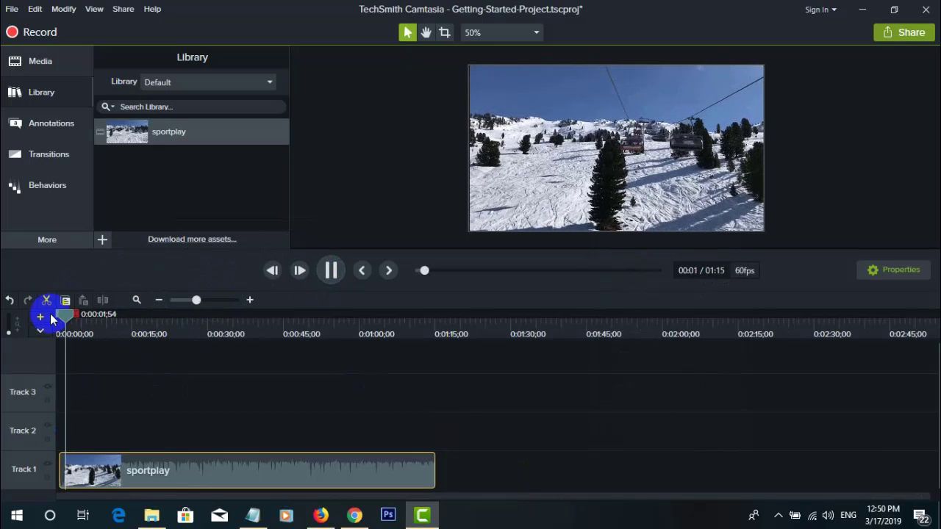
{"action": "left_click_drag", "start_coordinate": [72, 323], "coordinate": [52, 318]}
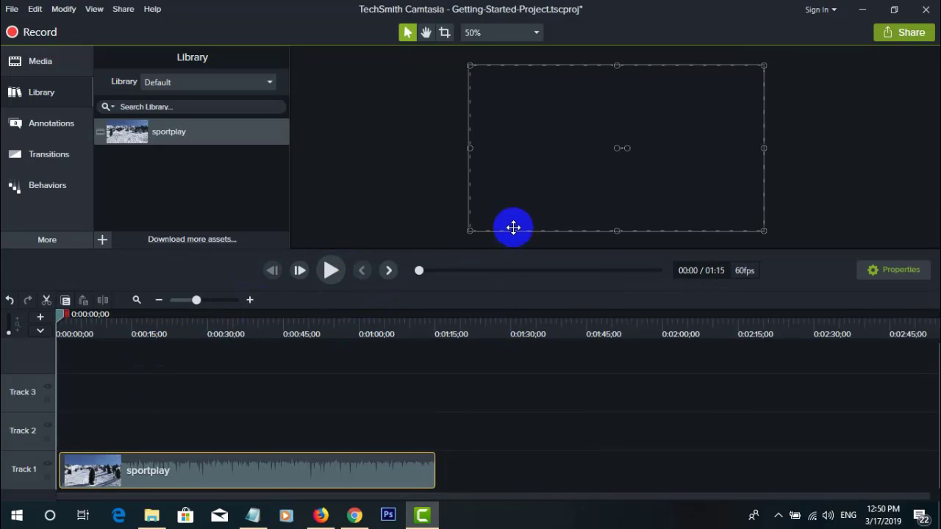
{"action": "left_click", "coordinate": [324, 186]}
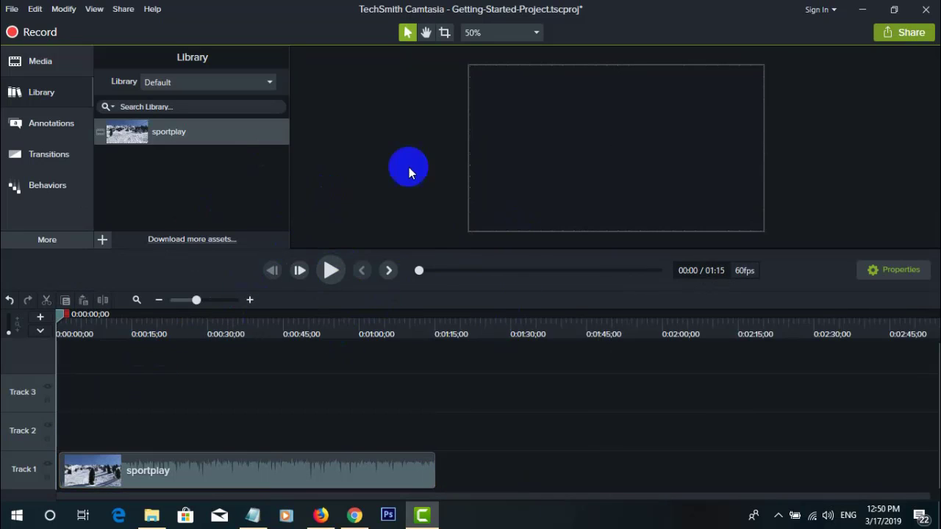
Try to export the project as a local file, closing the trial version dialog after each attempt.
{"action": "left_click", "coordinate": [900, 34]}
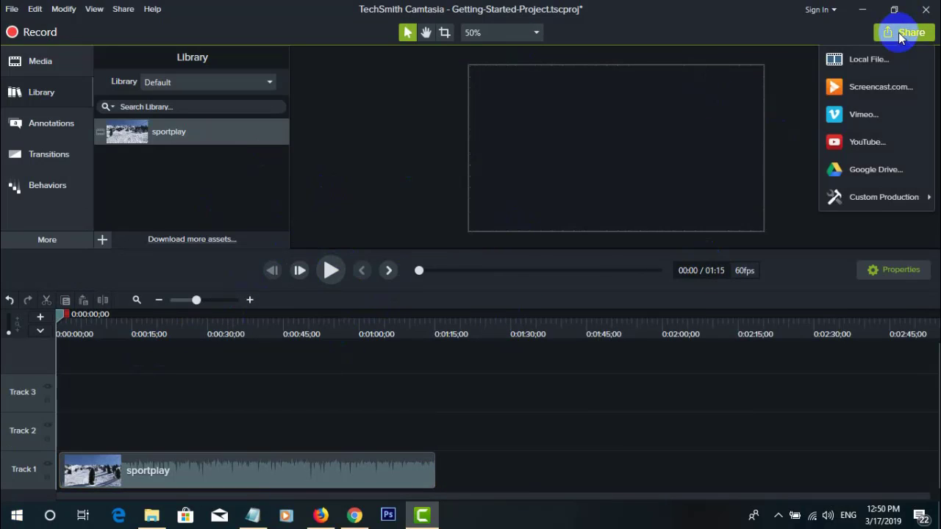
{"action": "left_click", "coordinate": [857, 62]}
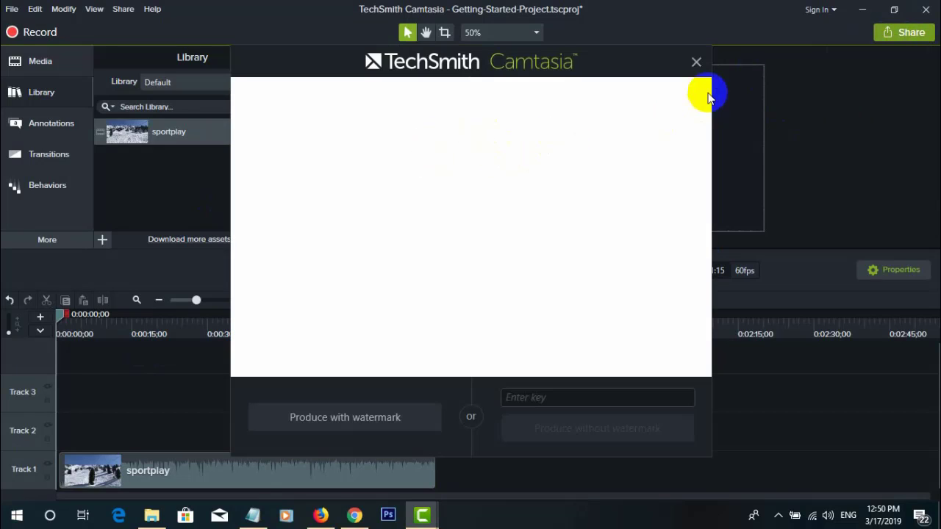
{"action": "left_click", "coordinate": [696, 62]}
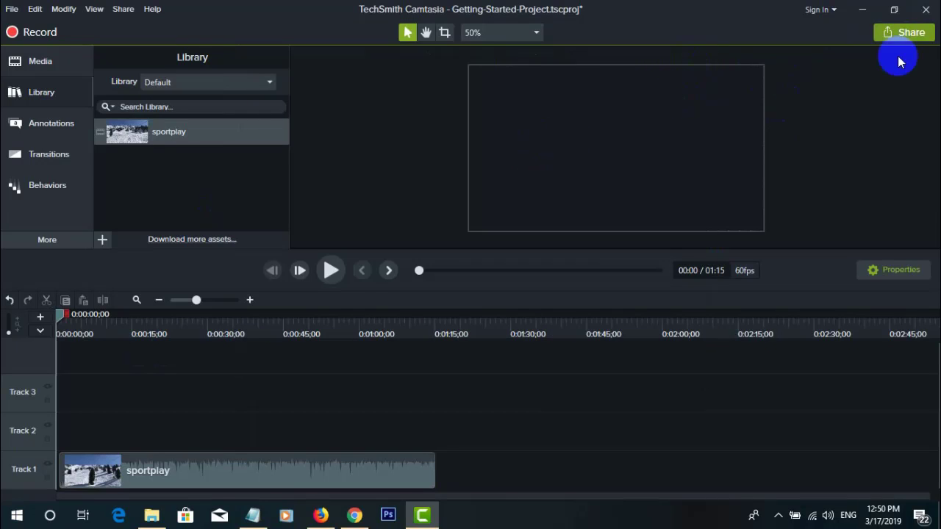
{"action": "left_click", "coordinate": [908, 33]}
{"action": "left_click", "coordinate": [868, 60]}
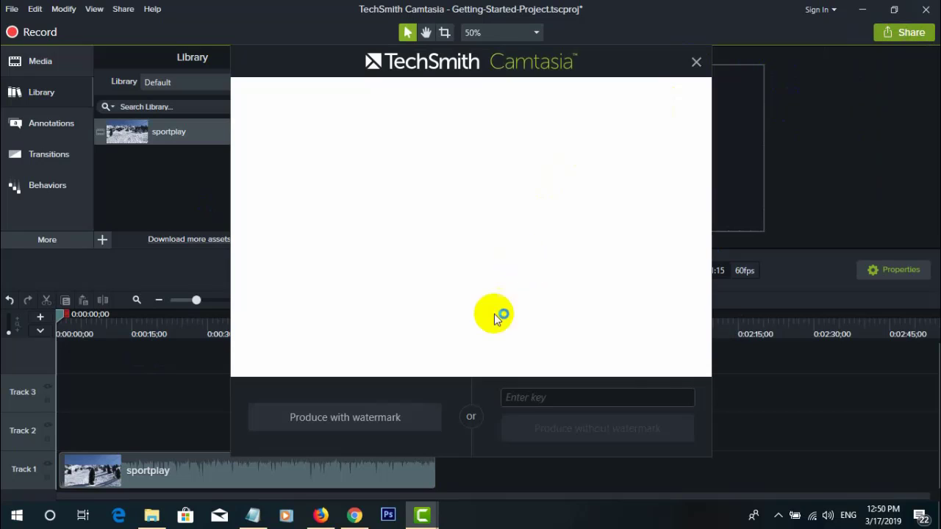
{"action": "left_click", "coordinate": [695, 63]}
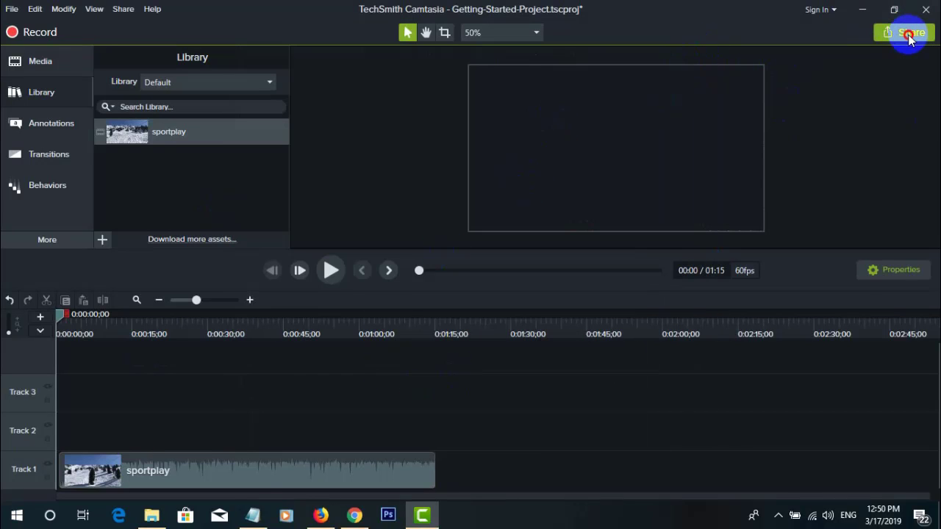
{"action": "left_click", "coordinate": [907, 32]}
{"action": "left_click", "coordinate": [870, 64]}
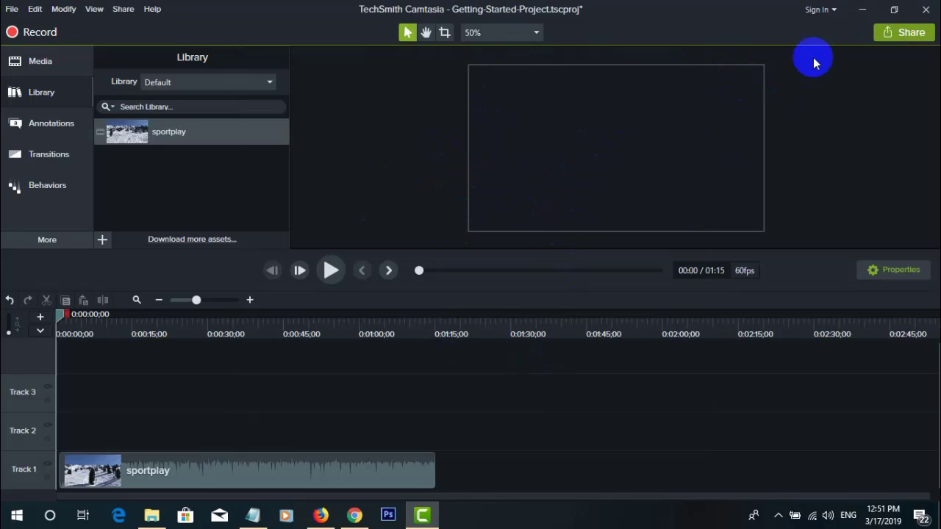
{"action": "left_click", "coordinate": [904, 32]}
{"action": "left_click", "coordinate": [854, 62]}
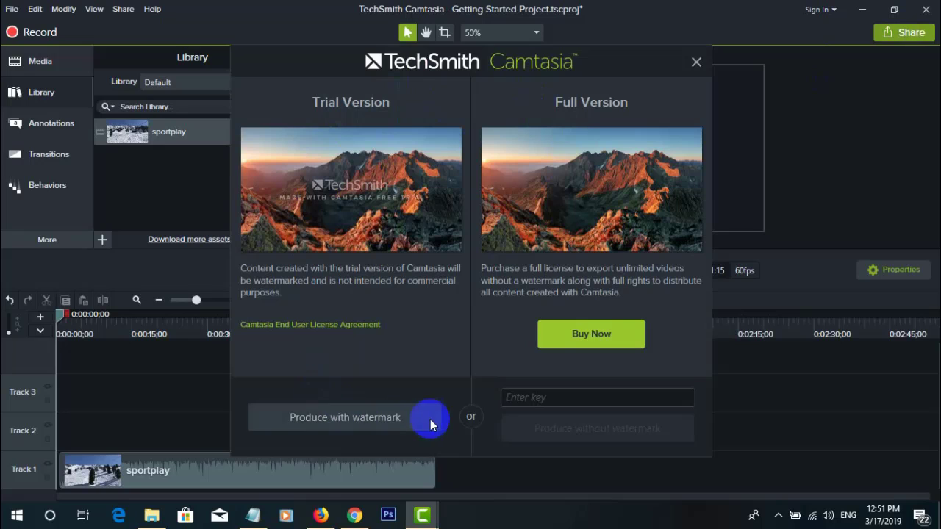
{"action": "left_click", "coordinate": [697, 63]}
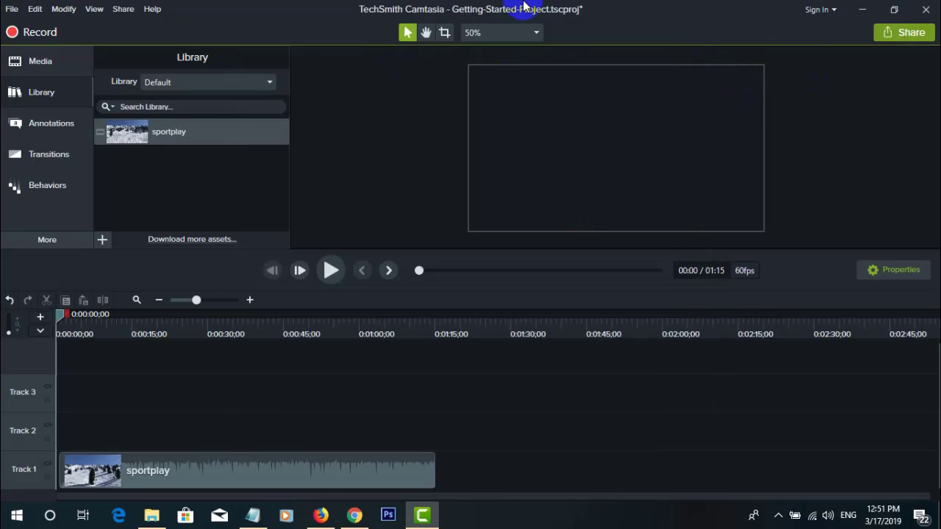
Close Camtasia and refresh the desktop.
{"action": "left_click", "coordinate": [925, 10]}
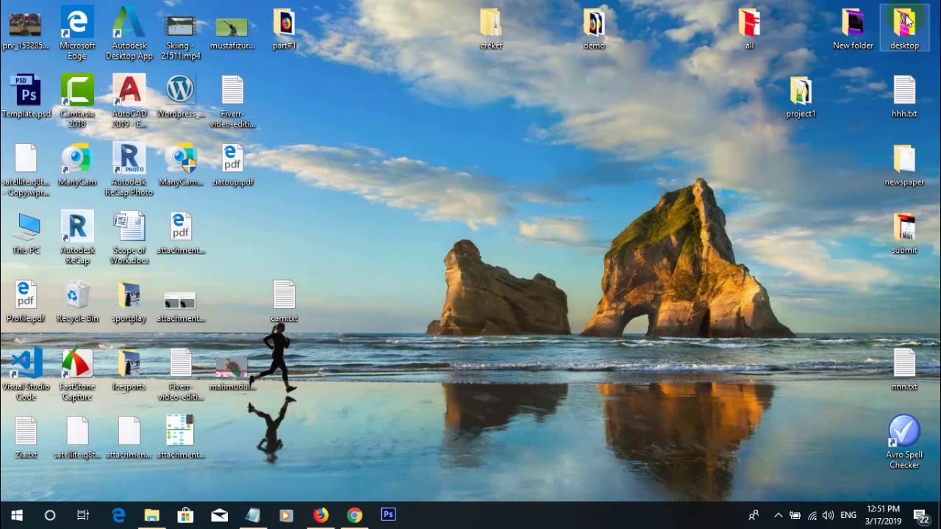
{"action": "right_click", "coordinate": [447, 137]}
{"action": "left_click", "coordinate": [478, 177]}
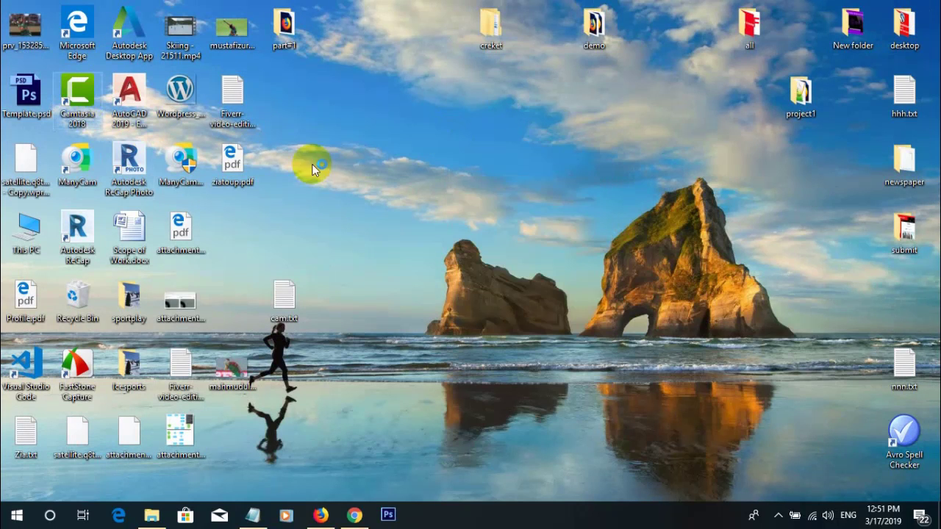
{"action": "right_click", "coordinate": [477, 193]}
{"action": "left_click", "coordinate": [527, 231]}
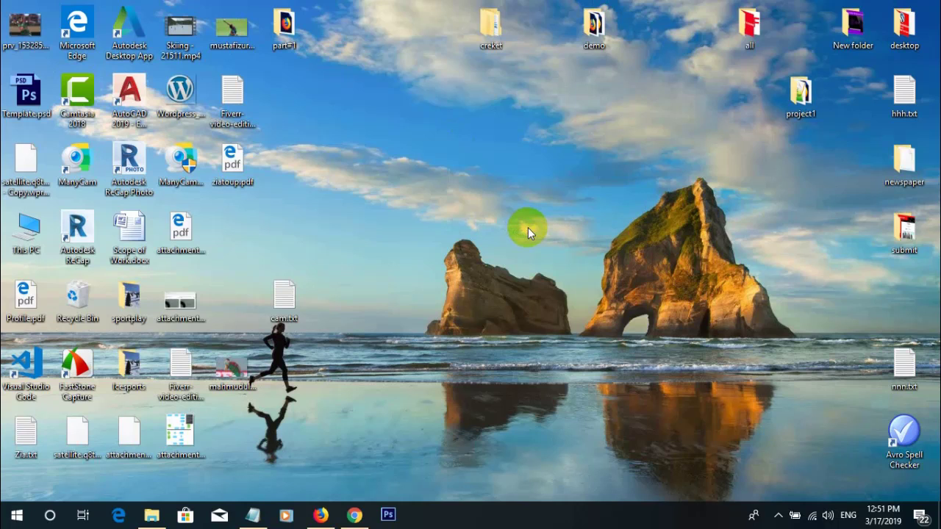
Launch Camtasia 2018 and start a new project from its welcome window.
{"action": "left_click", "coordinate": [778, 515]}
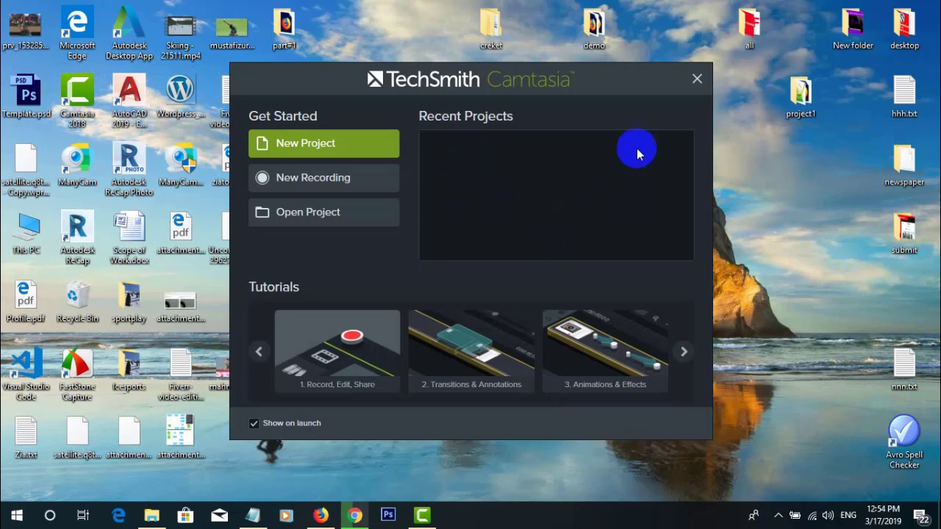
{"action": "mouse_move", "coordinate": [599, 83]}
{"action": "left_mouse_down"}
{"action": "mouse_move", "coordinate": [629, 73]}
{"action": "mouse_move", "coordinate": [594, 88]}
{"action": "left_mouse_up"}
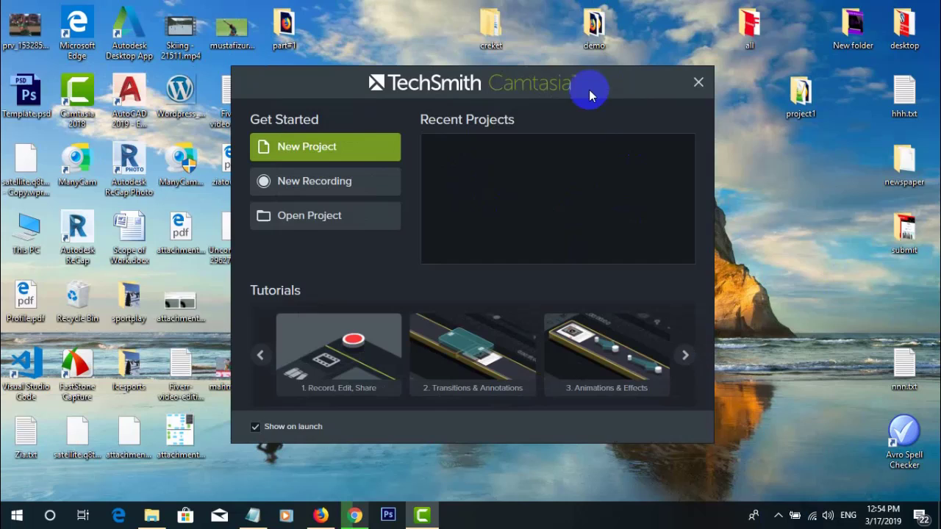
{"action": "left_click", "coordinate": [301, 146]}
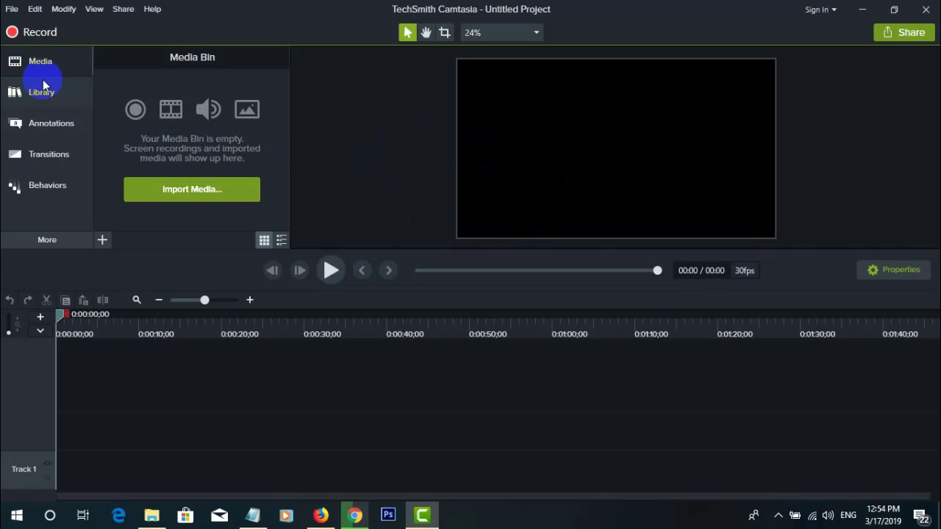
Import sportplay.mp4 from the sportplay folder on the desktop into the Media Bin.
{"action": "left_click", "coordinate": [102, 240]}
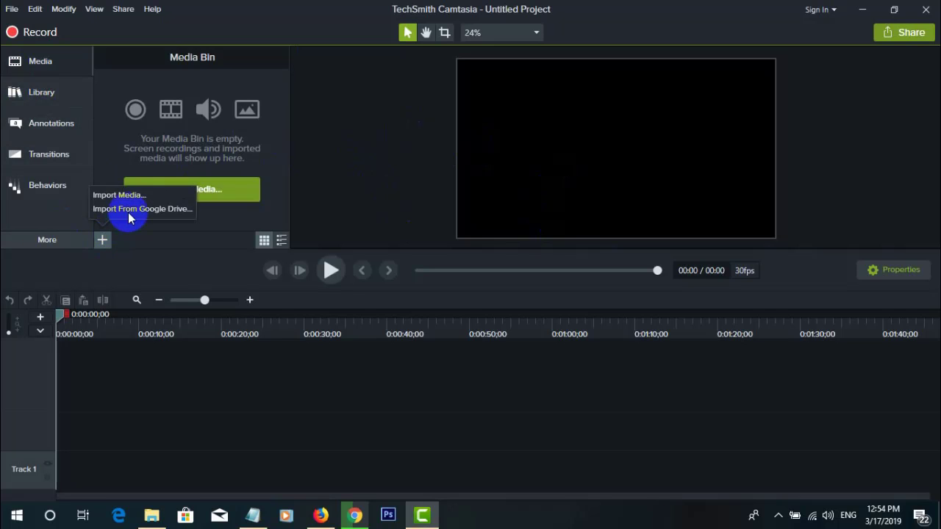
{"action": "left_click", "coordinate": [111, 197]}
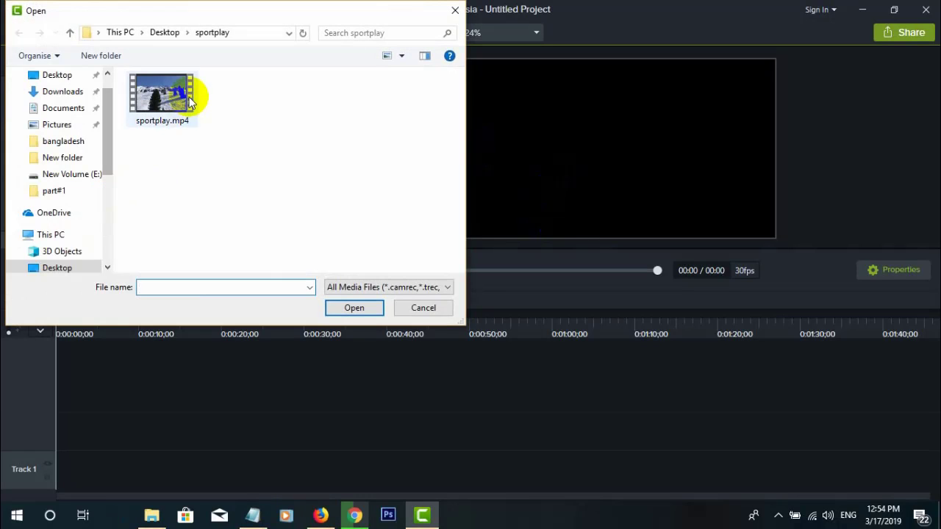
{"action": "left_click", "coordinate": [165, 95]}
{"action": "left_click", "coordinate": [360, 307]}
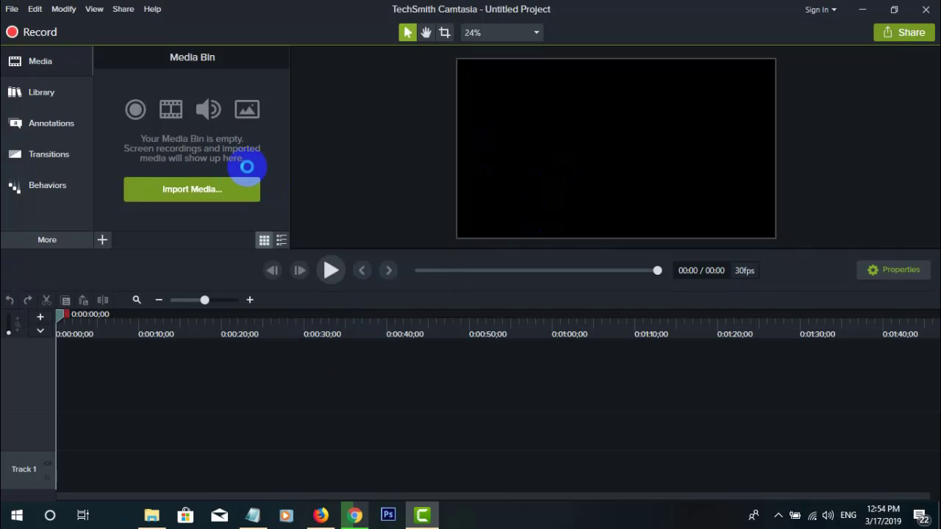
Place the sportplay clip at the start of Track 1 and deselect it.
{"action": "left_click_drag", "start_coordinate": [145, 110], "coordinate": [118, 433]}
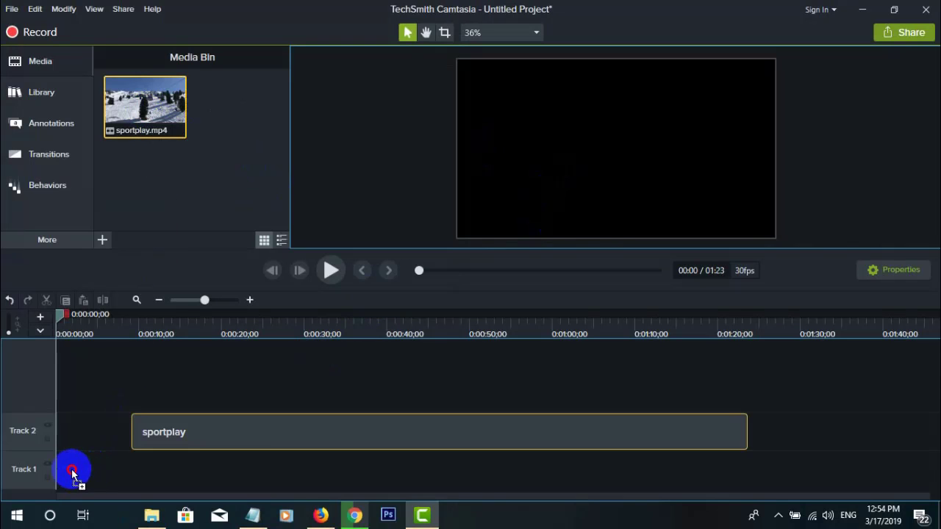
{"action": "left_click_drag", "start_coordinate": [64, 474], "coordinate": [64, 475]}
{"action": "left_click_drag", "start_coordinate": [158, 480], "coordinate": [104, 479]}
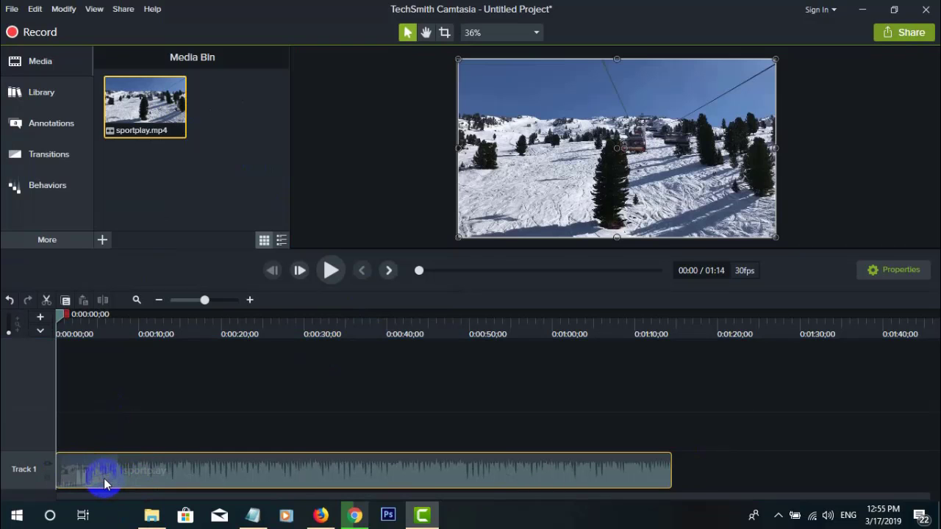
{"action": "left_click", "coordinate": [594, 393]}
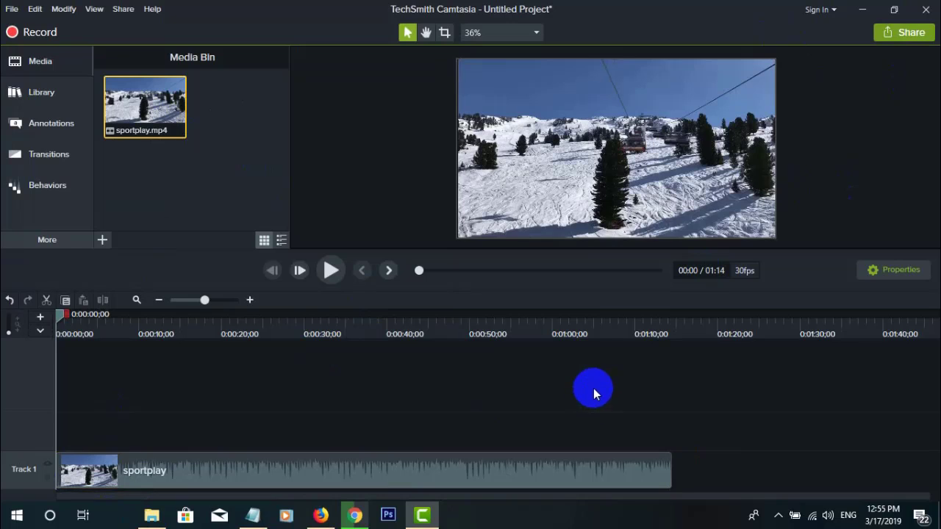
Start exporting the project as a local file and dismiss the software key validation message.
{"action": "left_click", "coordinate": [907, 32]}
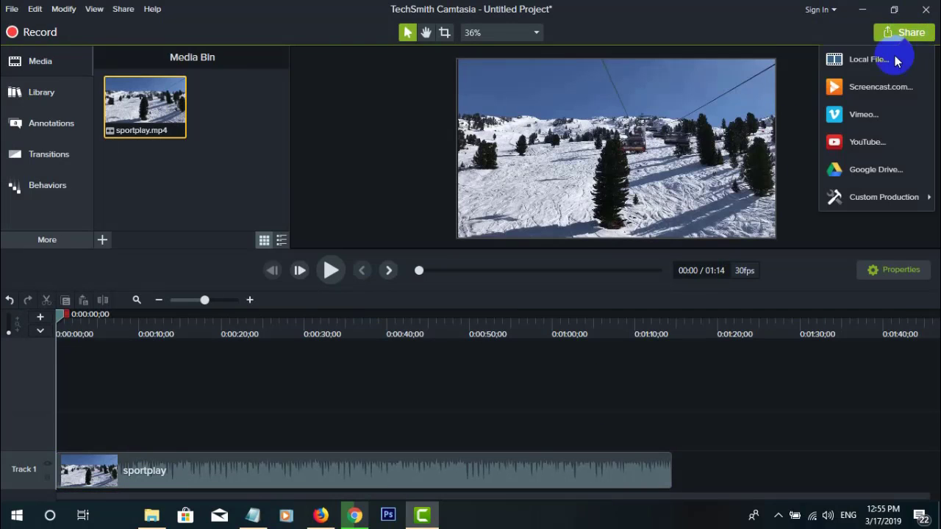
{"action": "left_click", "coordinate": [866, 60]}
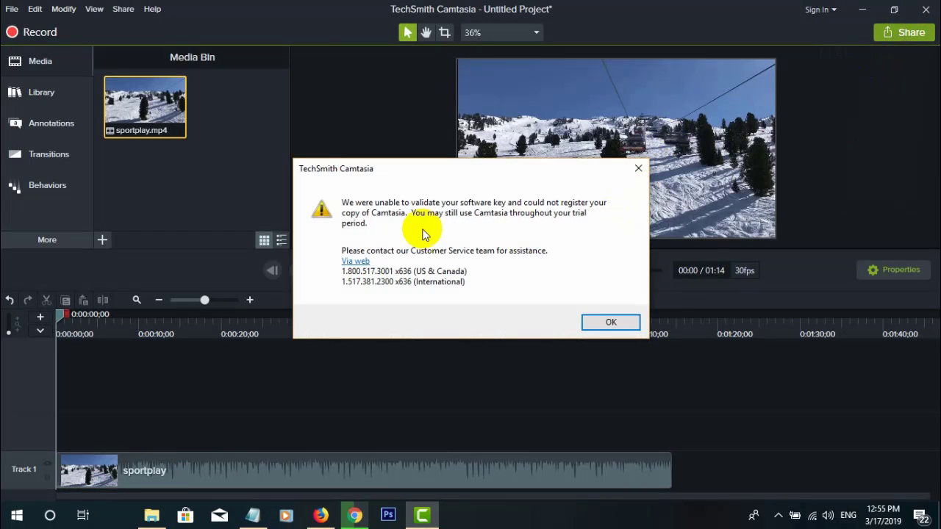
{"action": "left_click", "coordinate": [611, 323]}
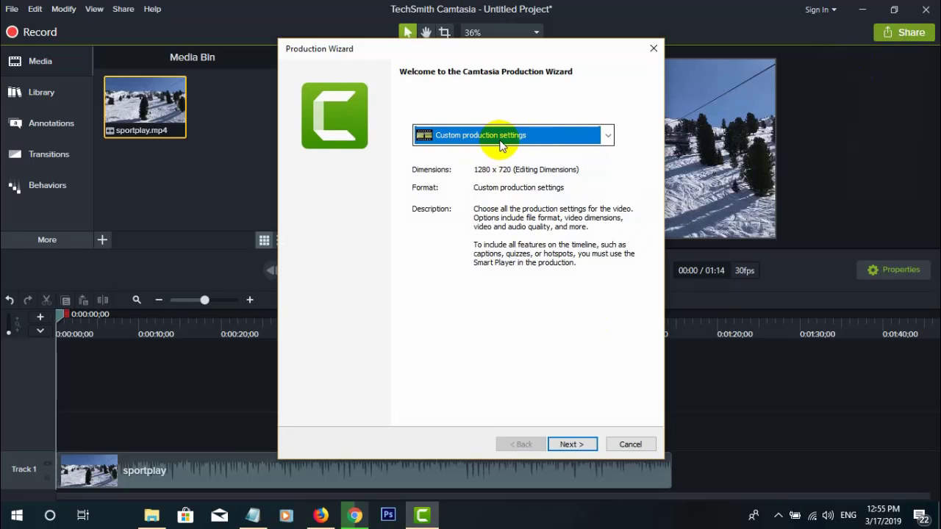
Choose the MP4 only (up to 1080p) production preset and continue to the file name and folder settings.
{"action": "left_click", "coordinate": [540, 138]}
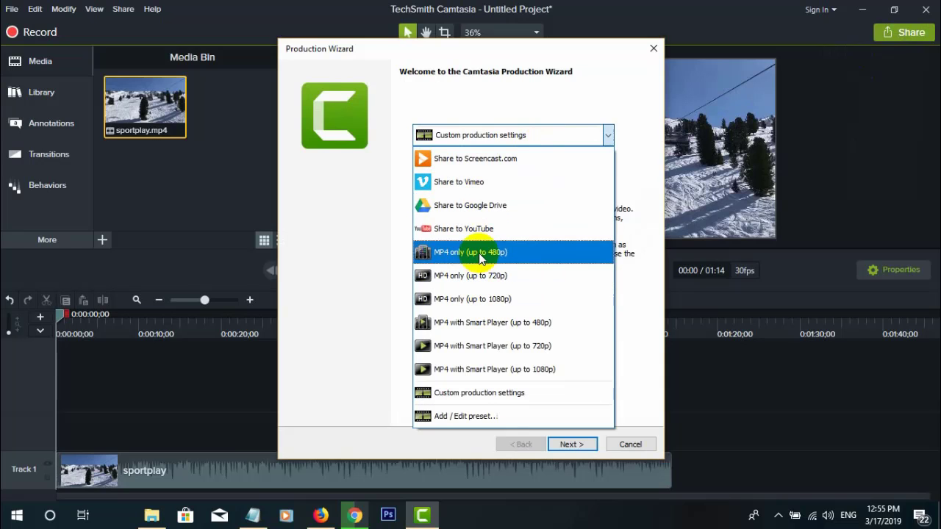
{"action": "left_click", "coordinate": [448, 304]}
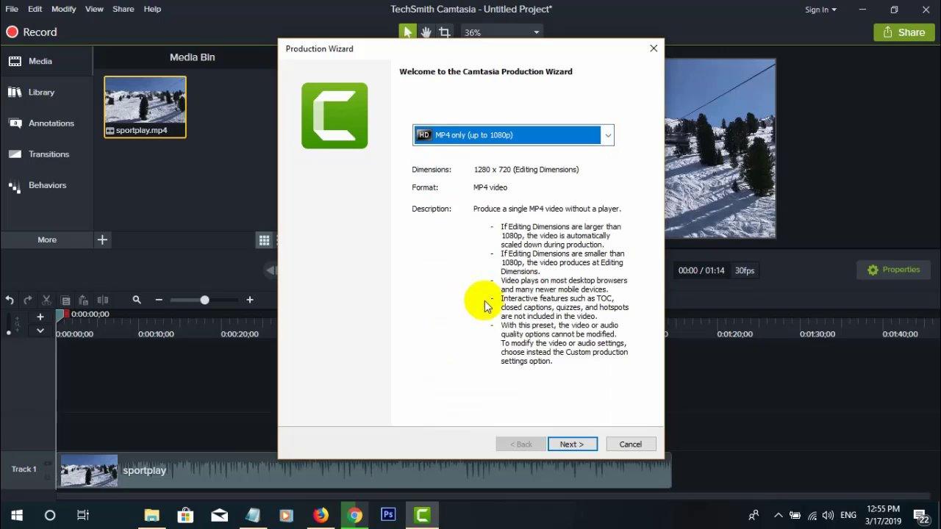
{"action": "left_click", "coordinate": [572, 444]}
Replace the default production name with "ca".
{"action": "left_click", "coordinate": [379, 139]}
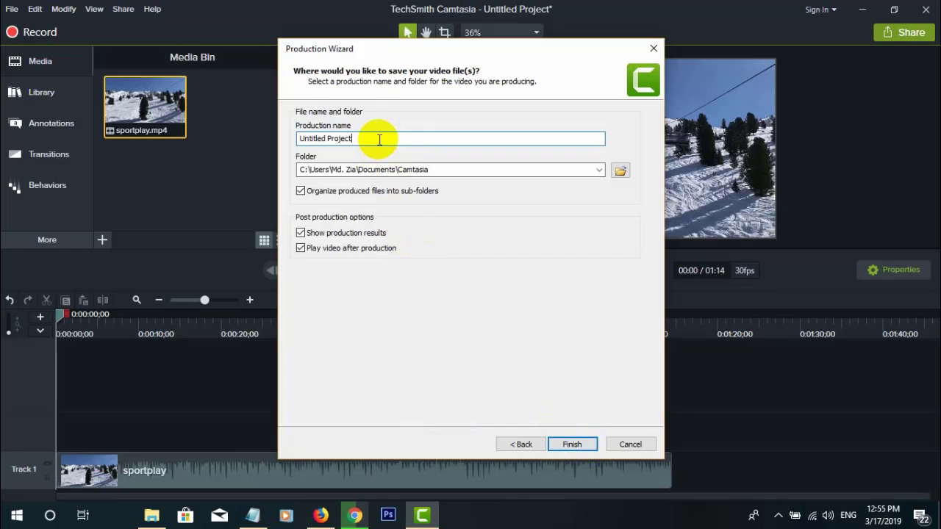
{"action": "key", "text": "BackSpace"}
{"action": "key", "text": "BackSpace"}
{"action": "key", "text": "BackSpace"}
{"action": "key", "text": "BackSpace"}
{"action": "key", "text": "BackSpace"}
{"action": "key", "text": "BackSpace"}
{"action": "key", "text": "BackSpace"}
{"action": "key", "text": "BackSpace"}
{"action": "key", "text": "BackSpace"}
{"action": "key", "text": "BackSpace"}
{"action": "key", "text": "BackSpace"}
{"action": "key", "text": "BackSpace"}
{"action": "key", "text": "BackSpace"}
{"action": "key", "text": "BackSpace"}
{"action": "key", "text": "BackSpace"}
{"action": "type", "text": "ca"}
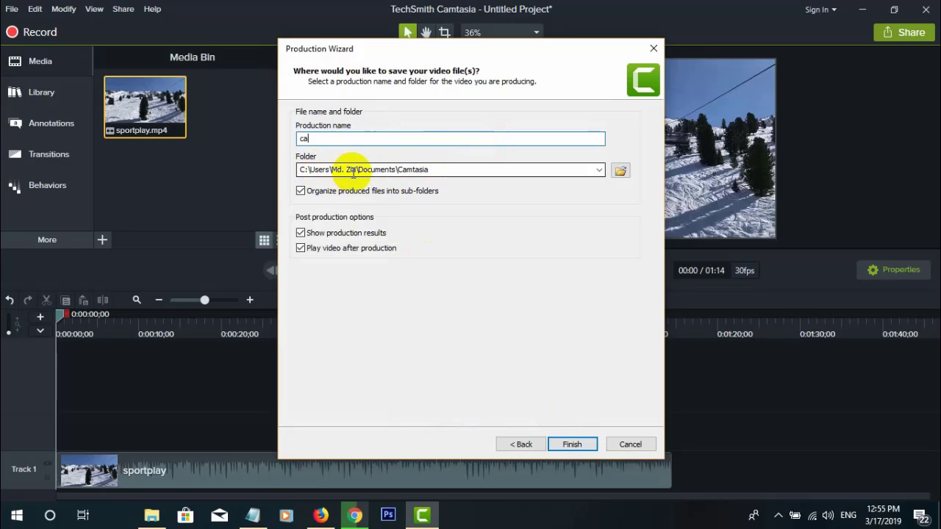
Set the production's output folder to Desktop, keeping the file as ca.mp4.
{"action": "left_click", "coordinate": [430, 169]}
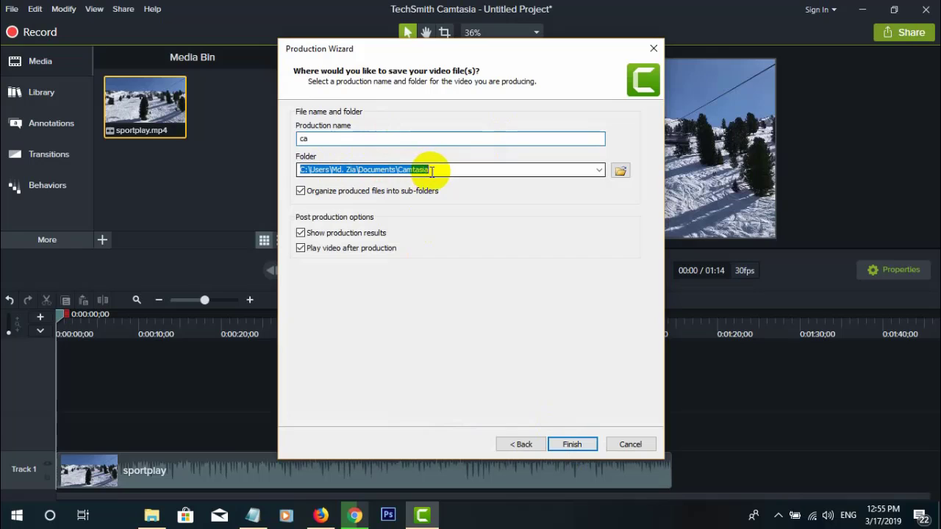
{"action": "left_click", "coordinate": [437, 169]}
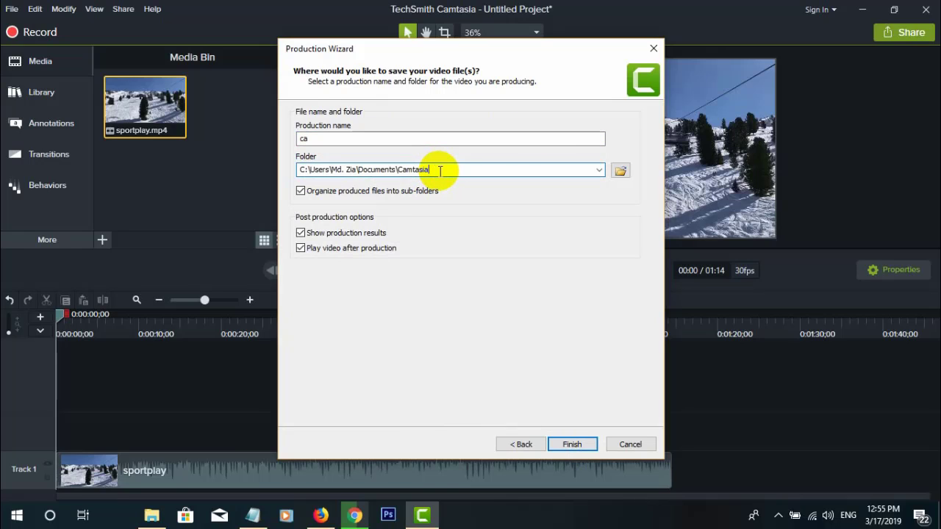
{"action": "left_click", "coordinate": [617, 170]}
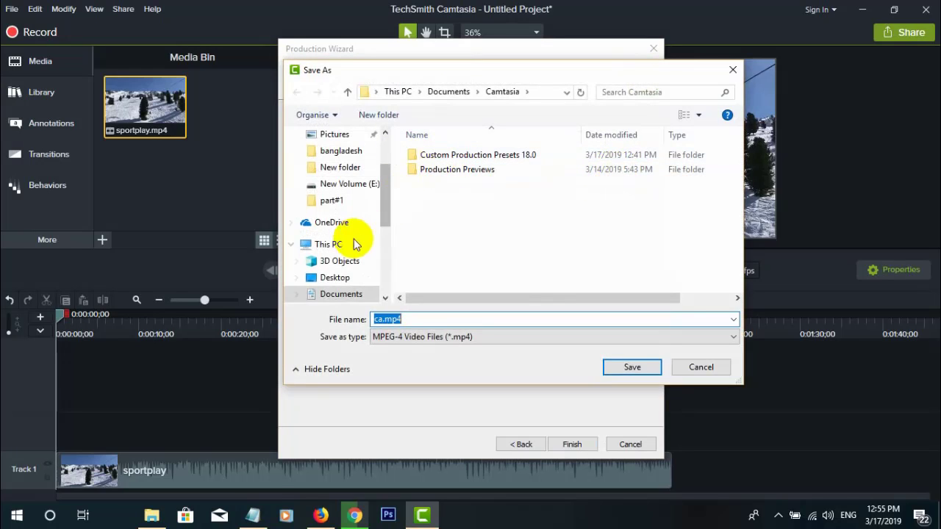
{"action": "left_click", "coordinate": [386, 199]}
{"action": "scroll", "coordinate": [387, 199], "scroll_direction": "down", "scroll_amount": 1}
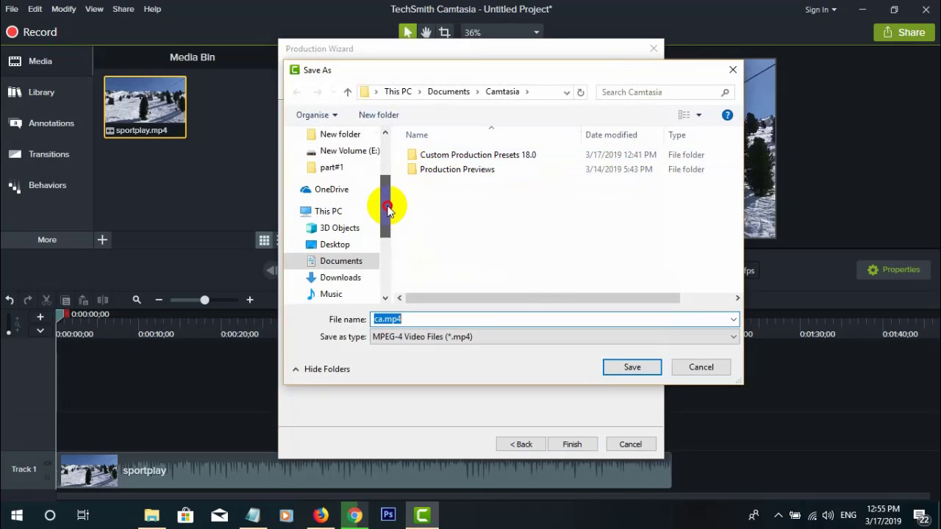
{"action": "scroll", "coordinate": [376, 217], "scroll_direction": "up", "scroll_amount": 1}
{"action": "left_click", "coordinate": [341, 262]}
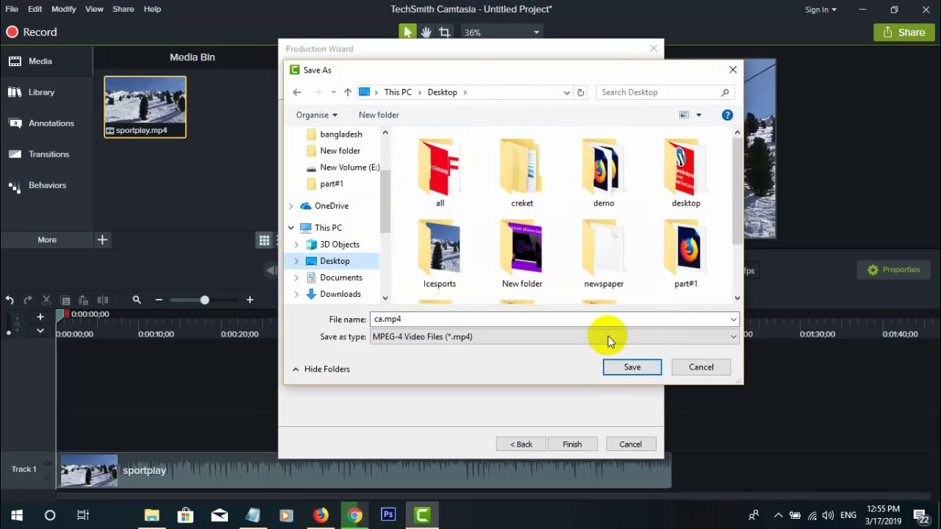
{"action": "left_click", "coordinate": [634, 371]}
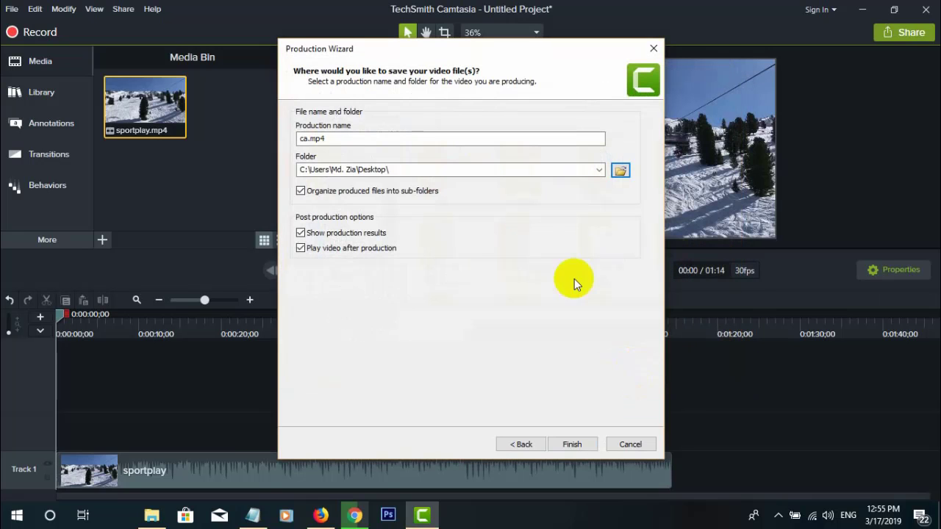
Finish the Production Wizard and render the project to the desktop.
{"action": "left_click", "coordinate": [445, 168]}
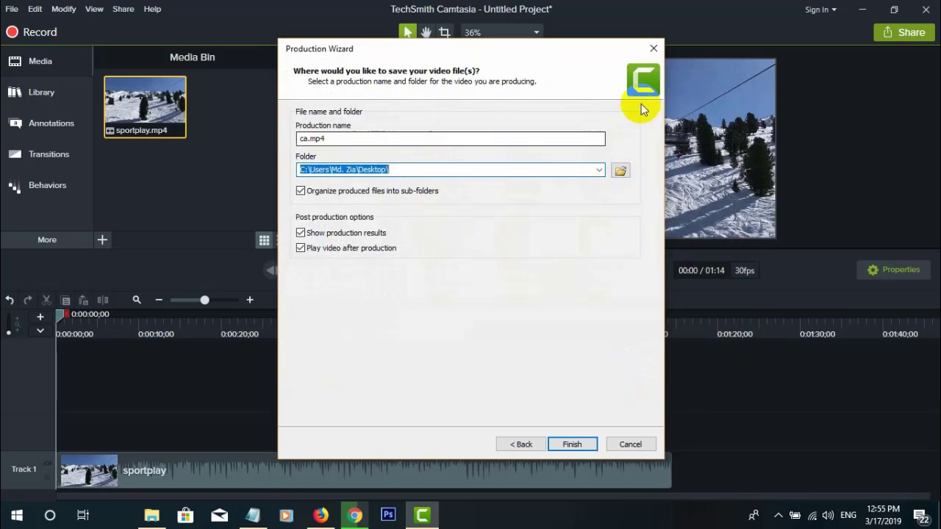
{"action": "left_click", "coordinate": [571, 445]}
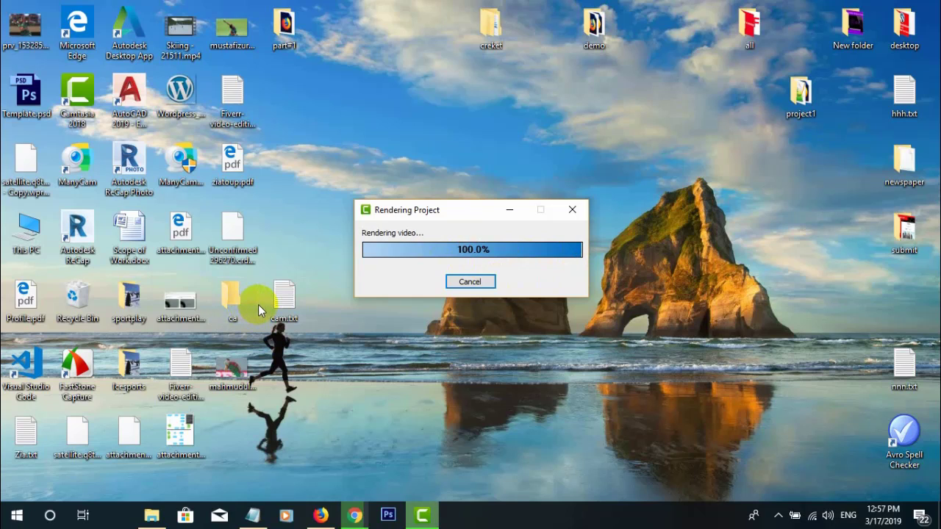
{"action": "left_click", "coordinate": [452, 281]}
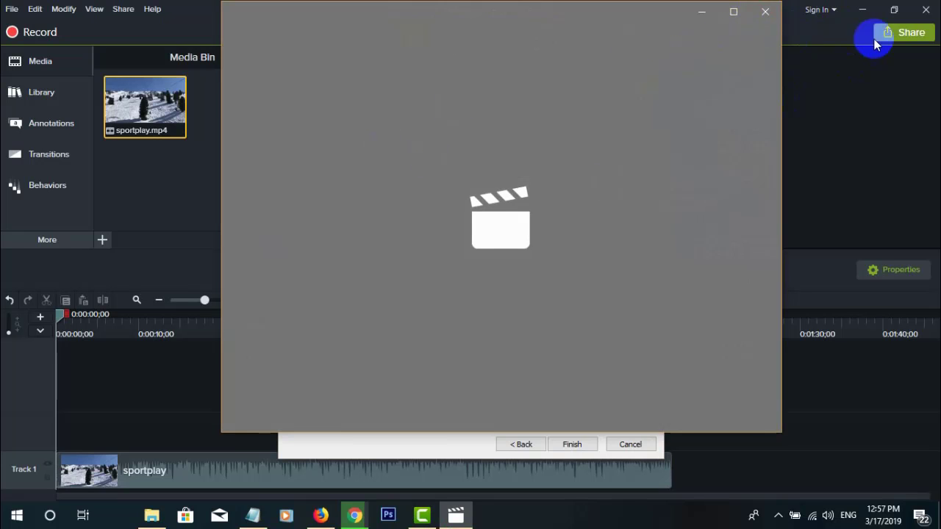
Close the production results, minimize Camtasia, and close the video player showing the rendered file.
{"action": "left_click", "coordinate": [861, 8]}
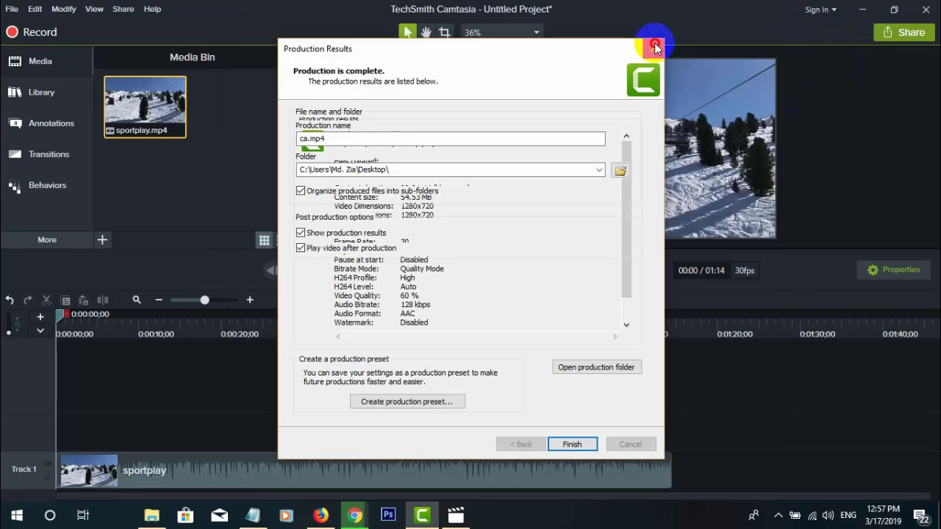
{"action": "left_click", "coordinate": [653, 48]}
{"action": "left_click", "coordinate": [862, 9]}
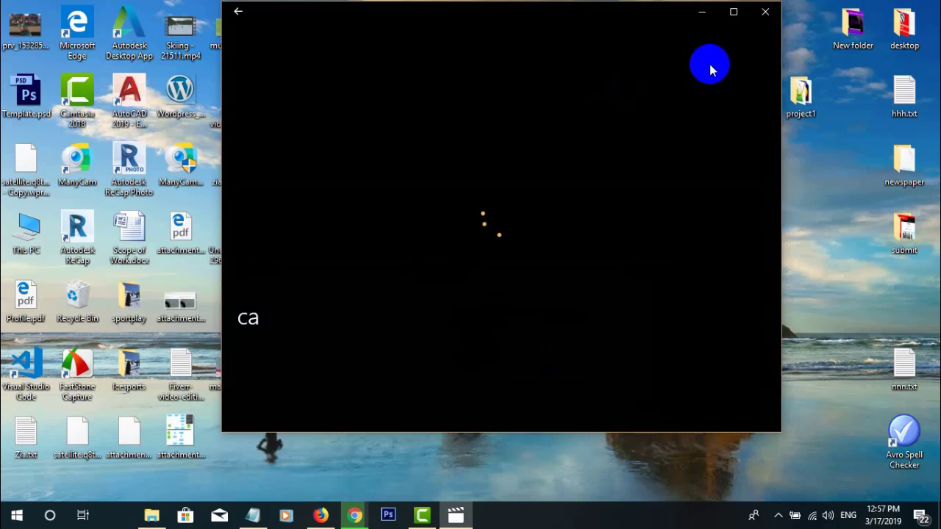
{"action": "left_click", "coordinate": [765, 11]}
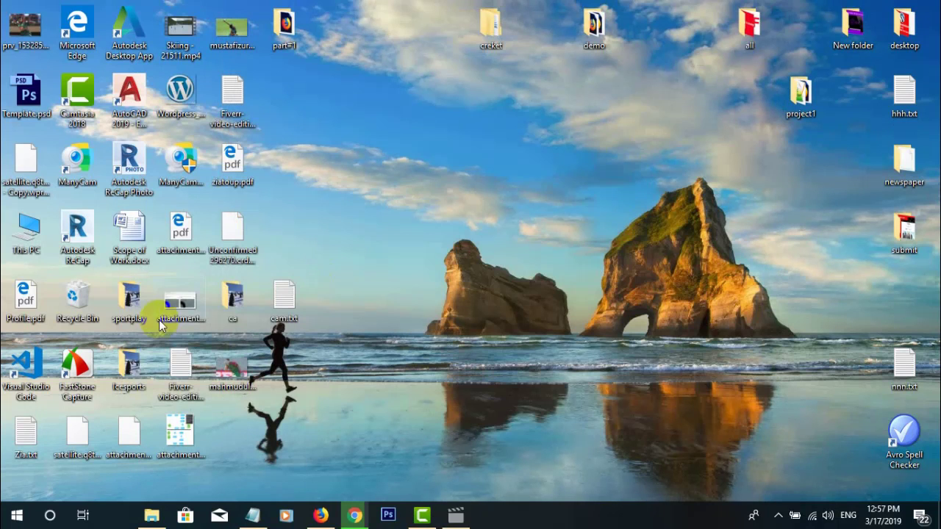
Play ca.mp4 from the ca folder on the desktop to check the export, and close the player.
{"action": "double_click", "coordinate": [245, 295]}
{"action": "left_click", "coordinate": [170, 156]}
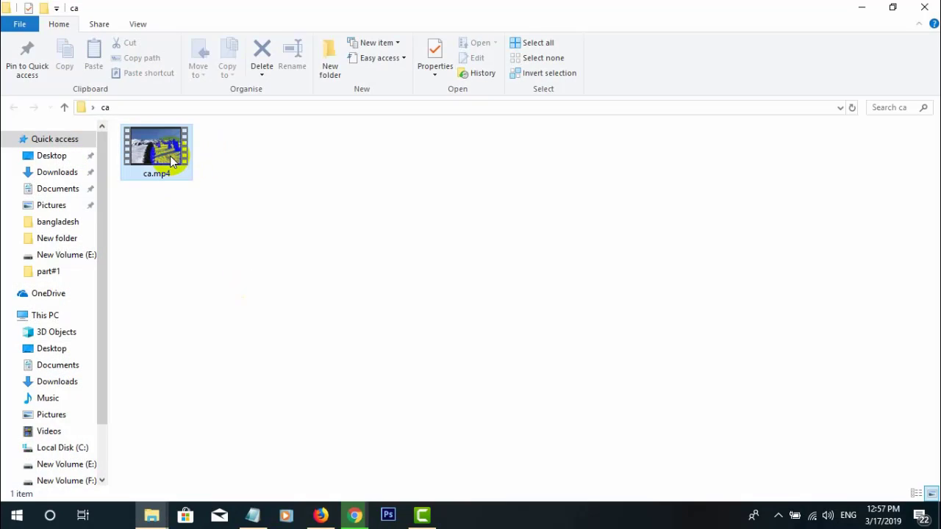
{"action": "double_click", "coordinate": [170, 155]}
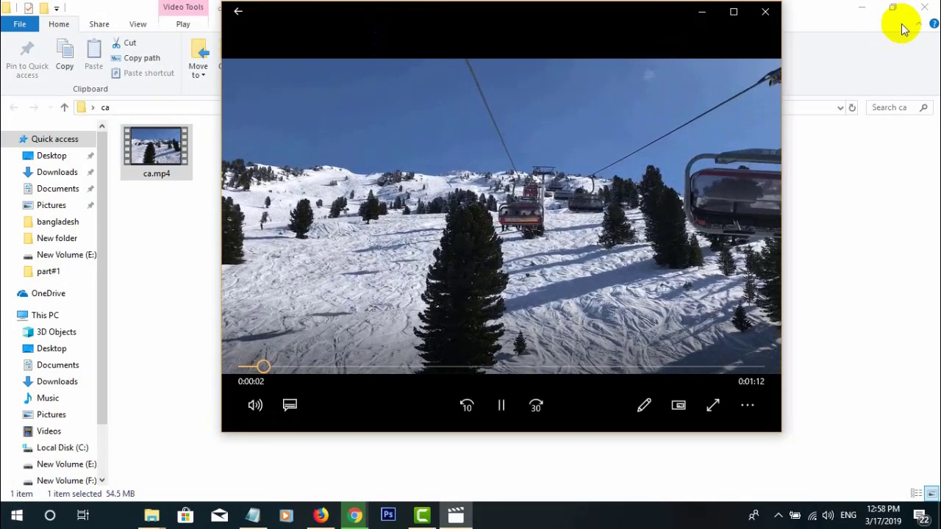
{"action": "left_click", "coordinate": [765, 11]}
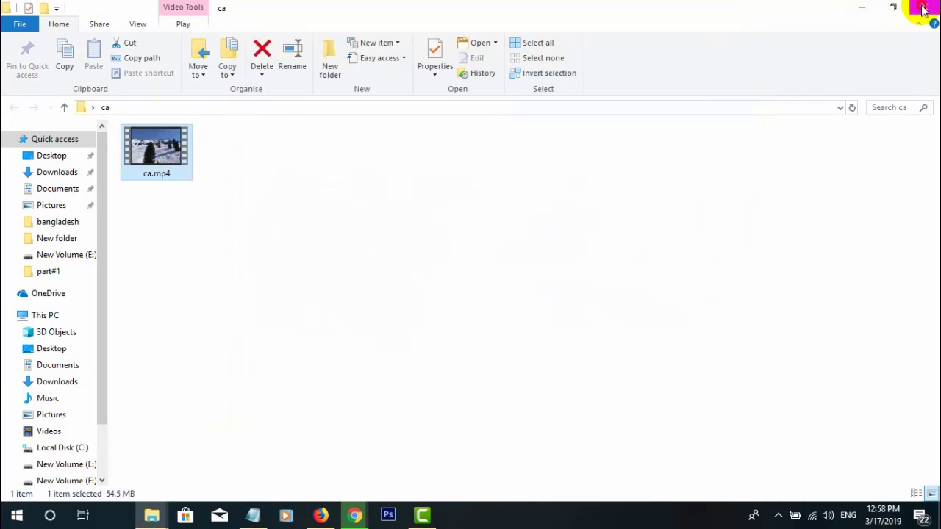
Close the ca folder window and refresh the desktop.
{"action": "left_click", "coordinate": [923, 9]}
{"action": "right_click", "coordinate": [426, 155]}
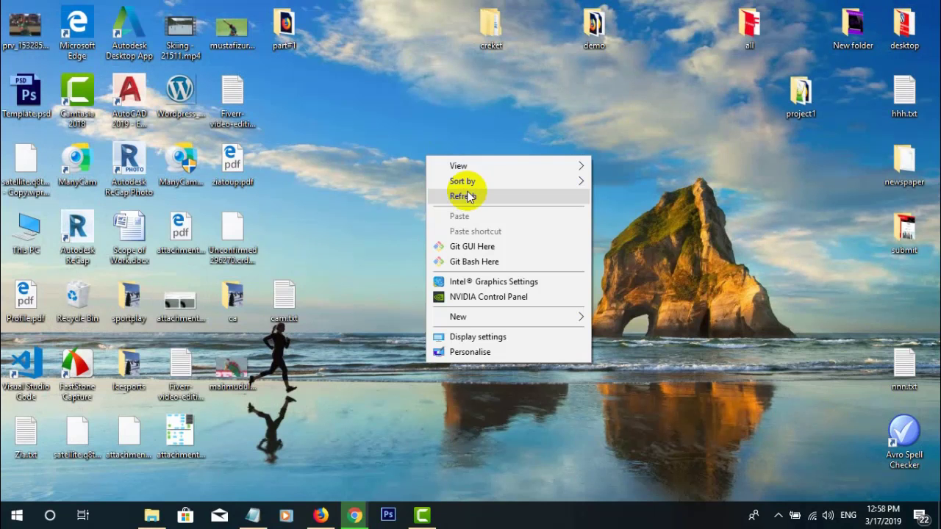
{"action": "left_click", "coordinate": [471, 197]}
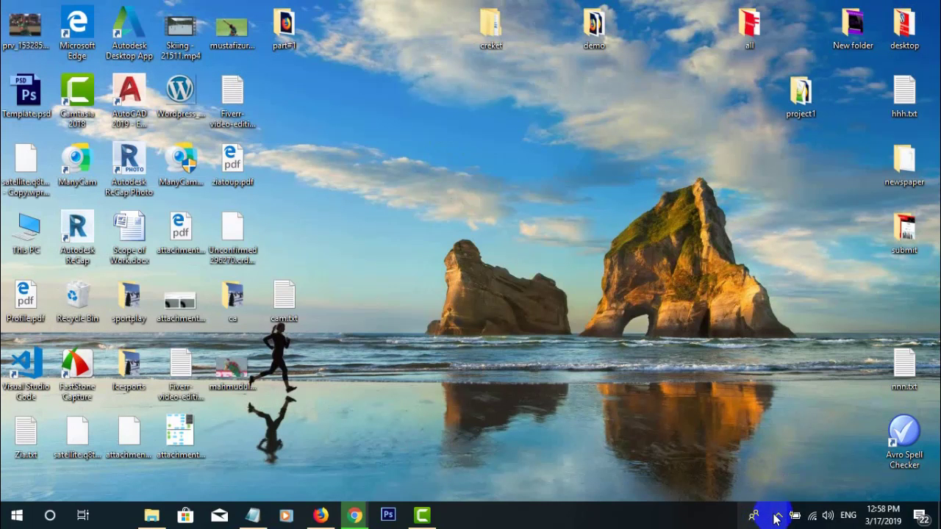